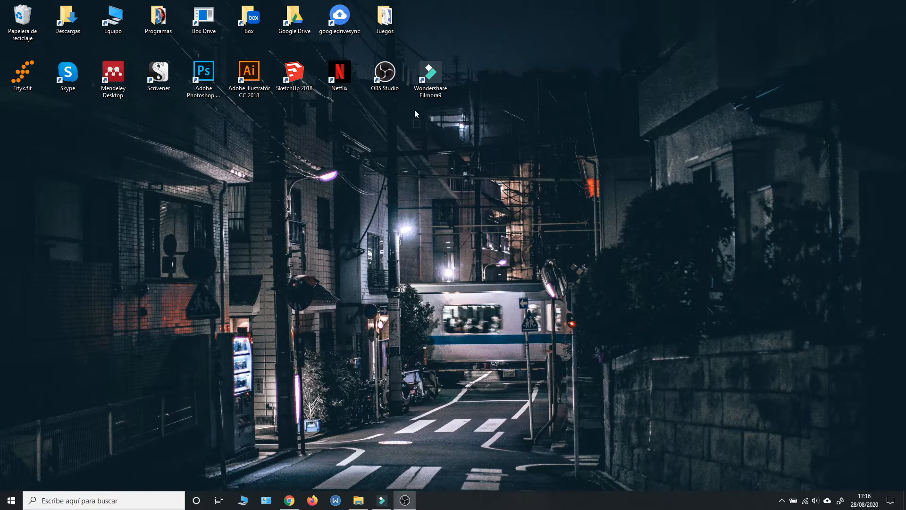
left_click_drag(409, 112, 460, 56)
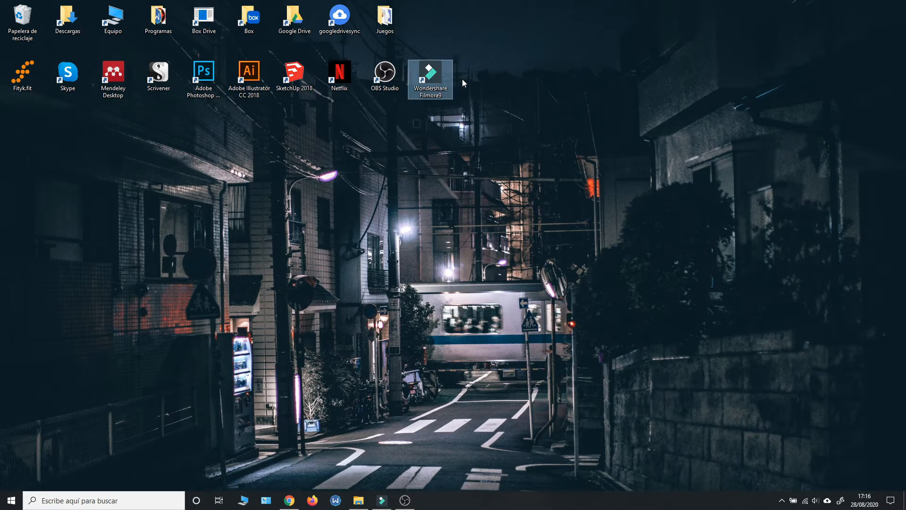
left_click(463, 79)
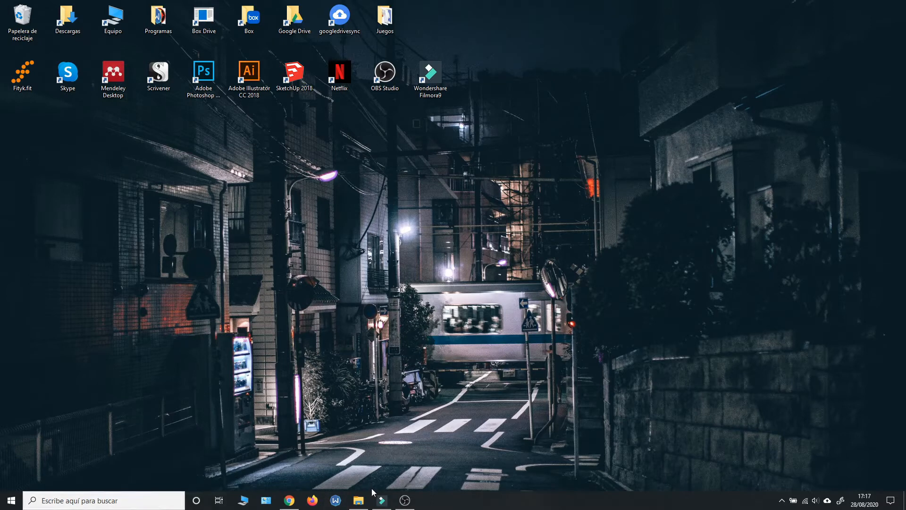
Step: Switch to Chrome, examine the free effect packs on the Filmstock site and choose the Modern Material Pack
left_click(289, 500)
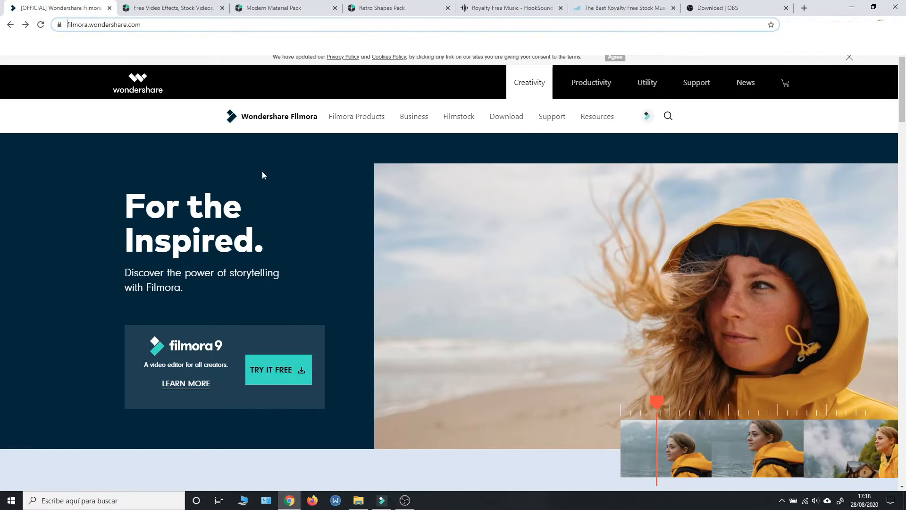
left_click(176, 4)
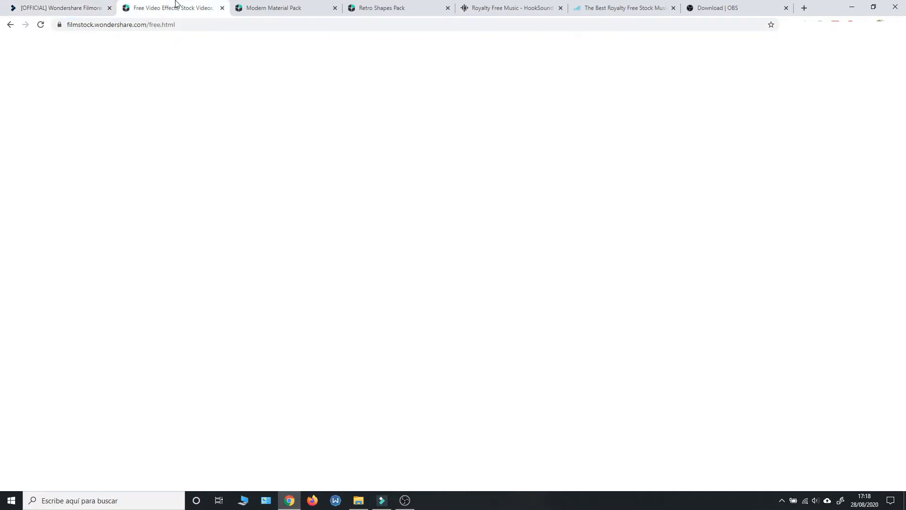
mouse_move(273, 155)
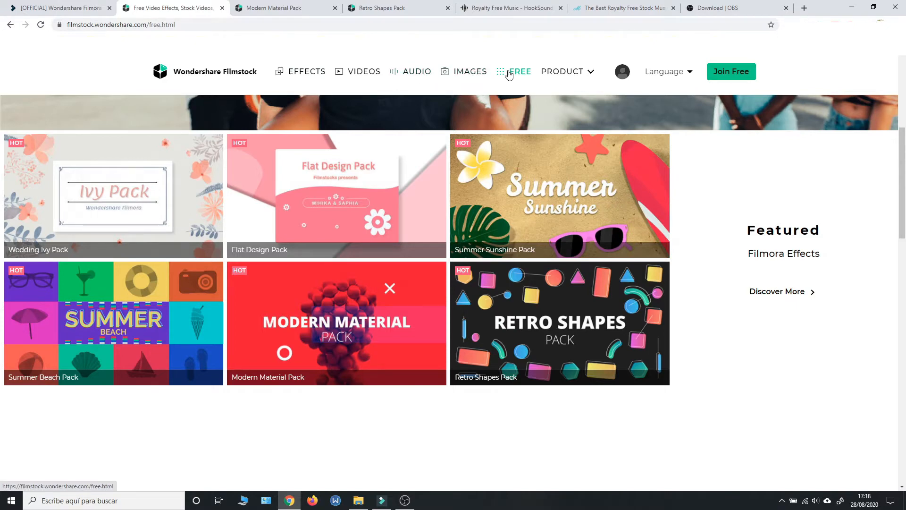
mouse_move(357, 315)
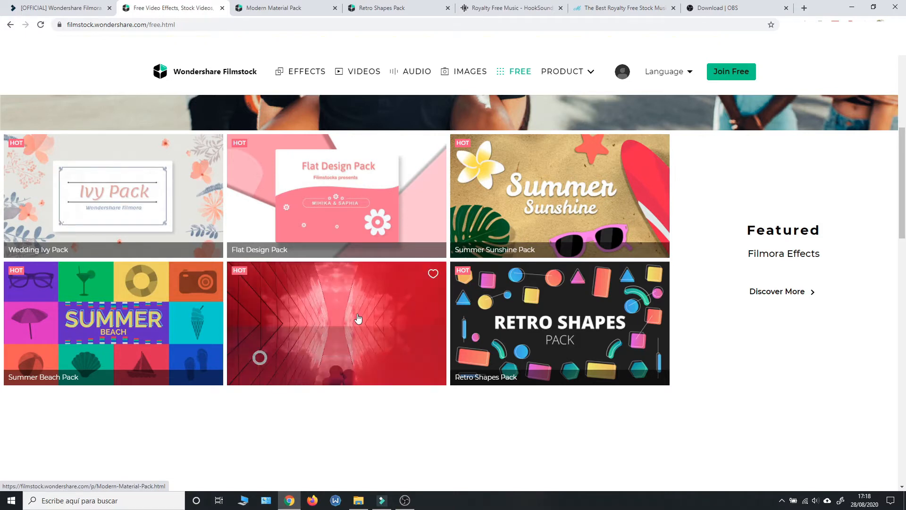
mouse_move(581, 336)
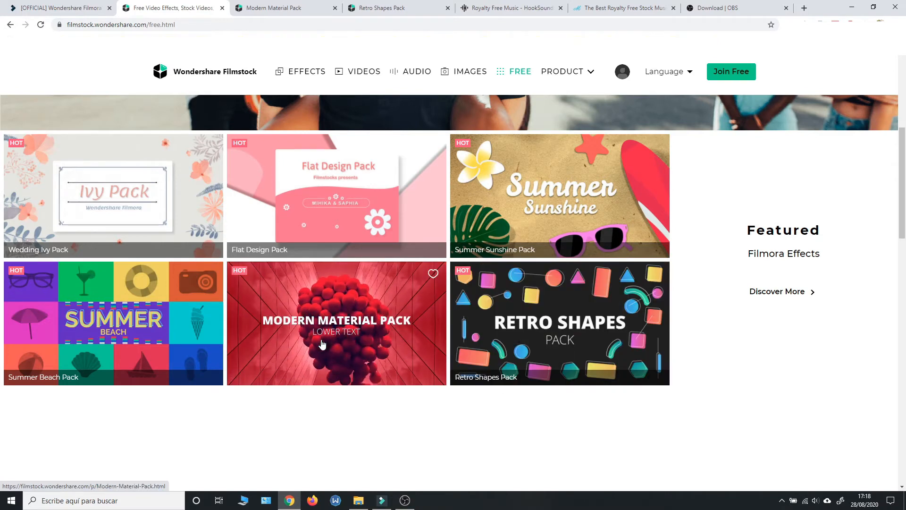
left_click(322, 343)
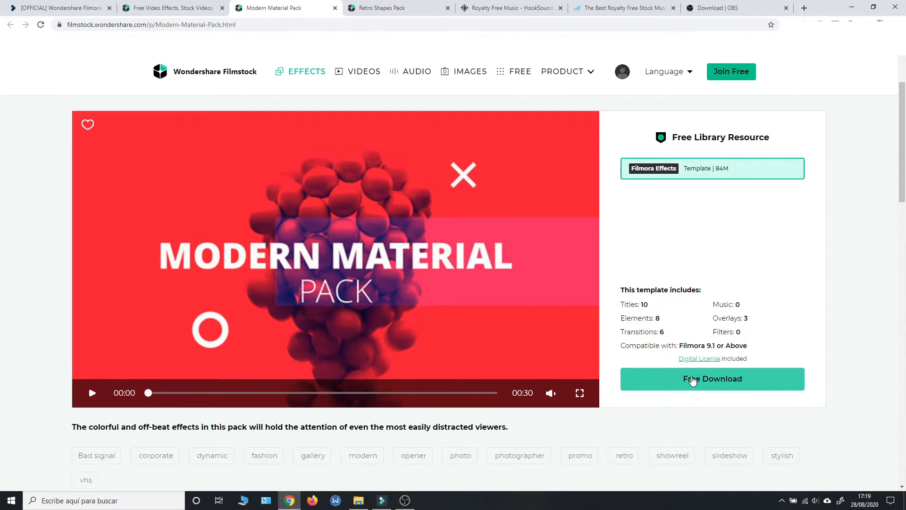
Step: Review the Filmstock download pages of the Retro Shapes Pack and the Modern Material Pack
left_click(367, 7)
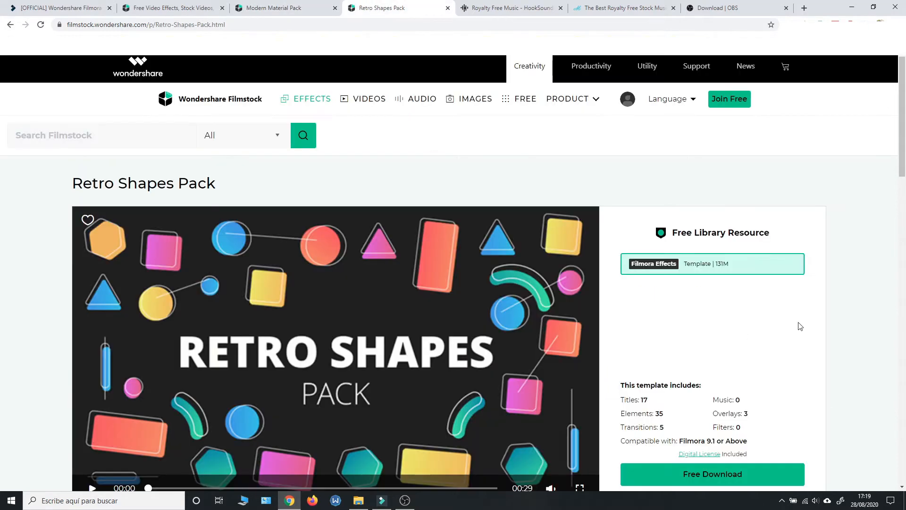
scroll(800, 326, "down", 2)
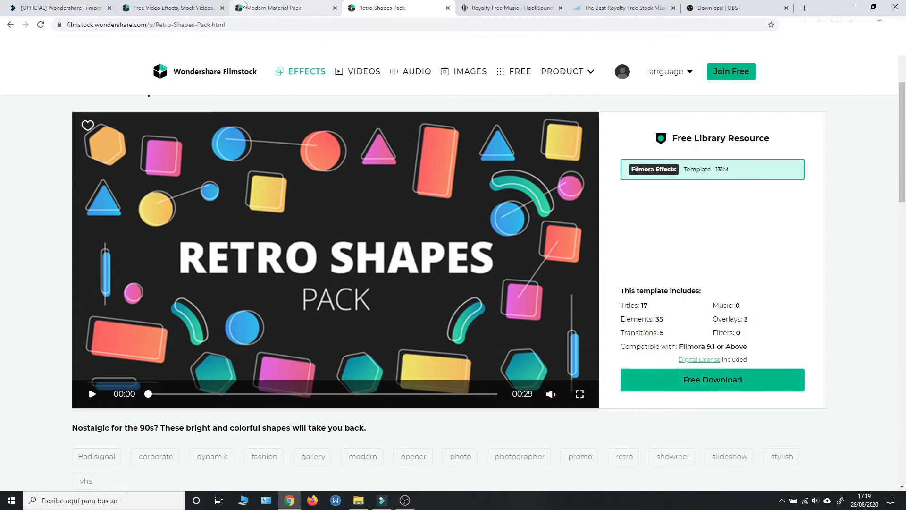
left_click(243, 5)
left_click(56, 7)
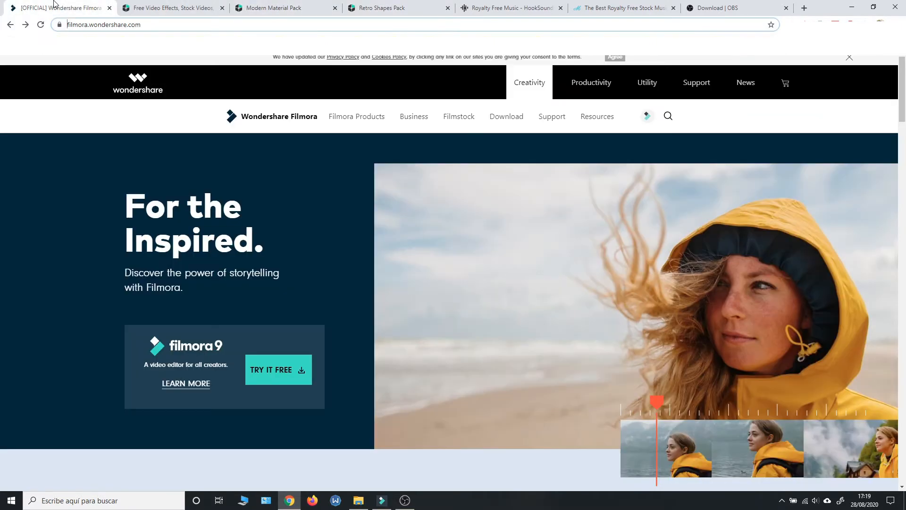
left_click(283, 7)
left_click(380, 7)
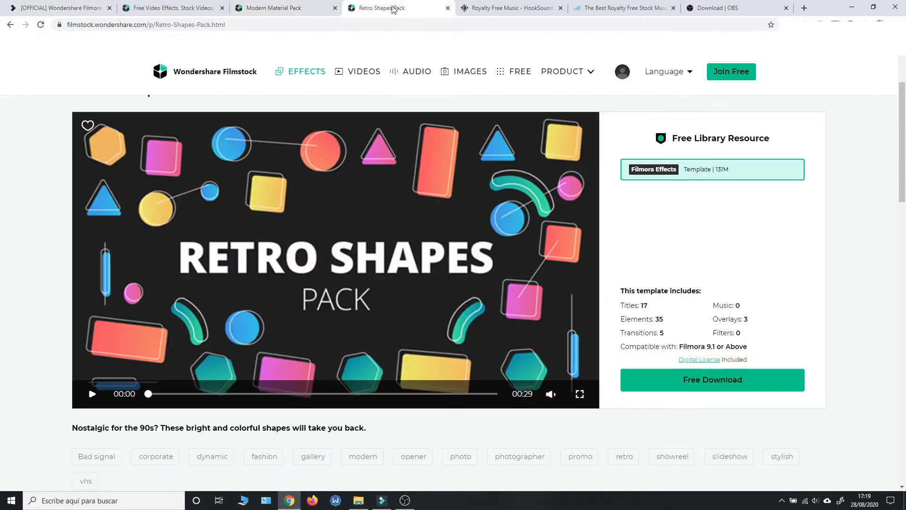
left_click(288, 5)
left_click(374, 6)
Step: Switch to Filmora and import Intro - Tutorials.mp4 from the Intro - Outro folder into the project media
left_click(387, 507)
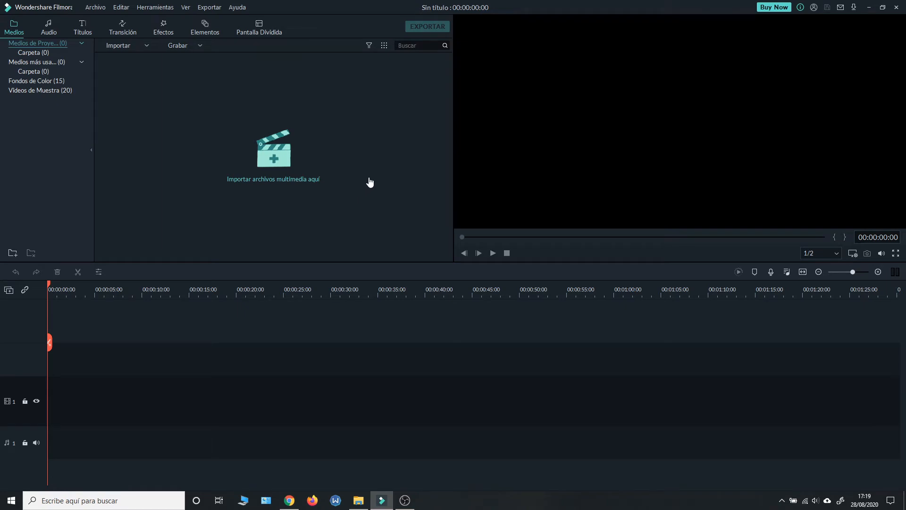
left_click(358, 500)
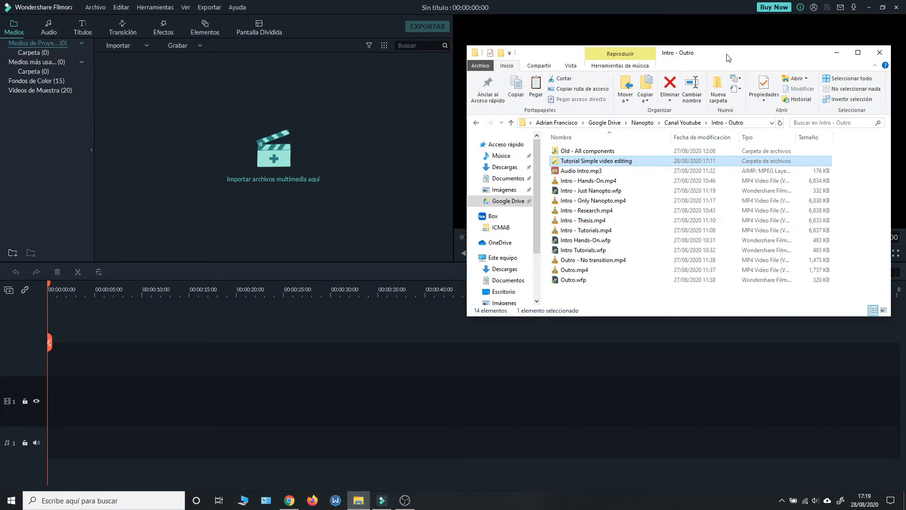
left_click_drag(734, 55, 743, 49)
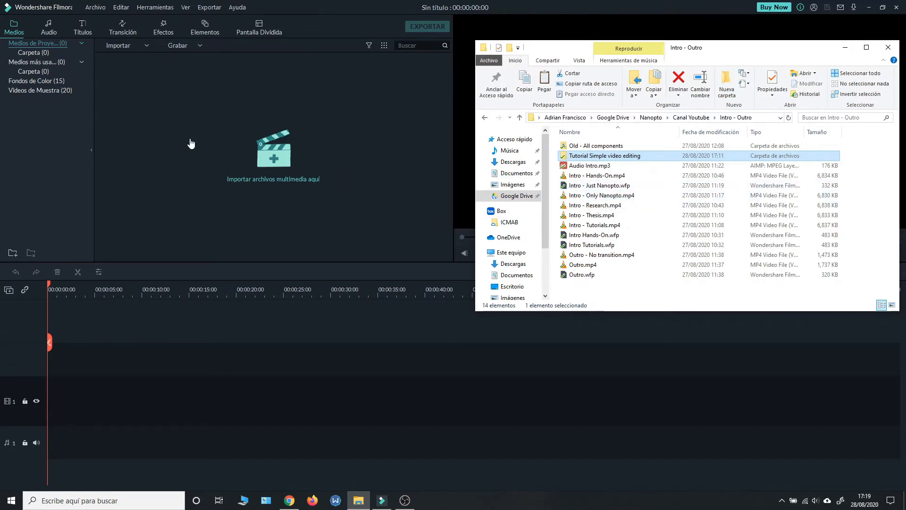
left_click(594, 216)
left_click(598, 225)
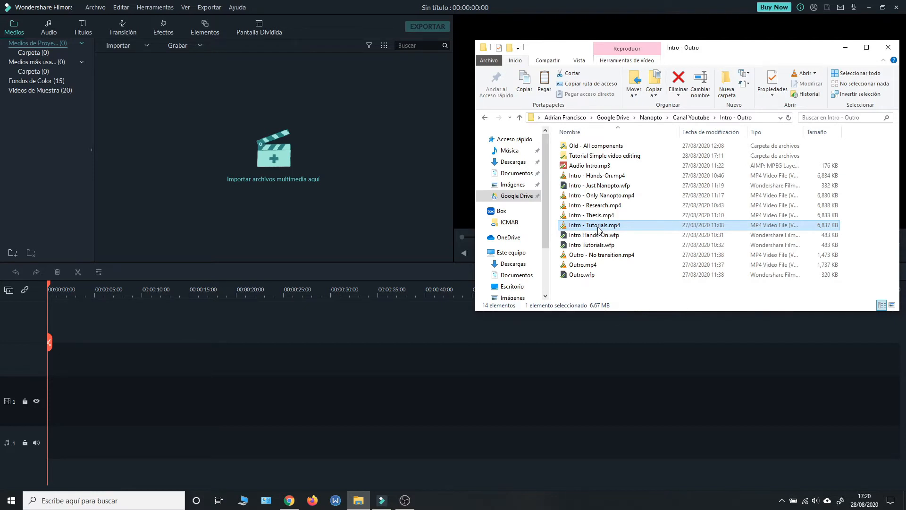
left_click_drag(495, 226, 232, 151)
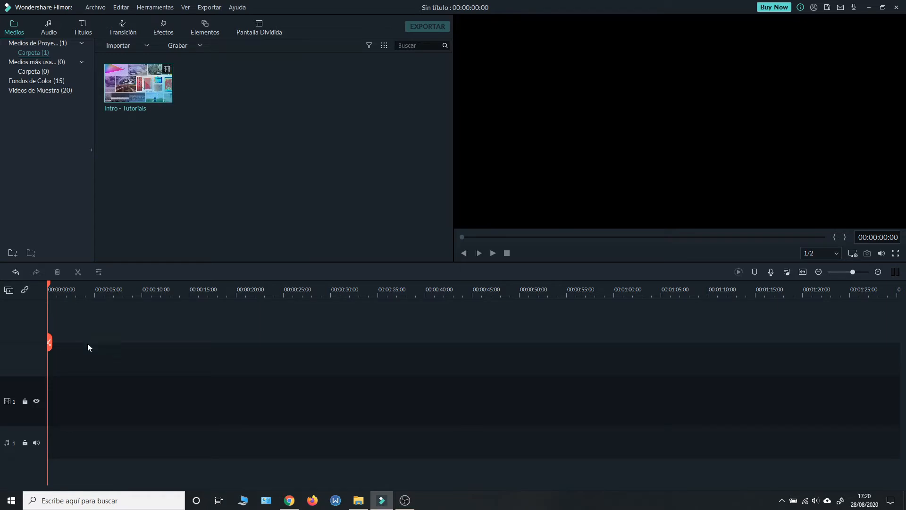
Step: Place the Intro - Tutorials clip at the start of video track 1, matching the project to 1920 x 1080 30fps, and preview it
left_click_drag(138, 83, 49, 395)
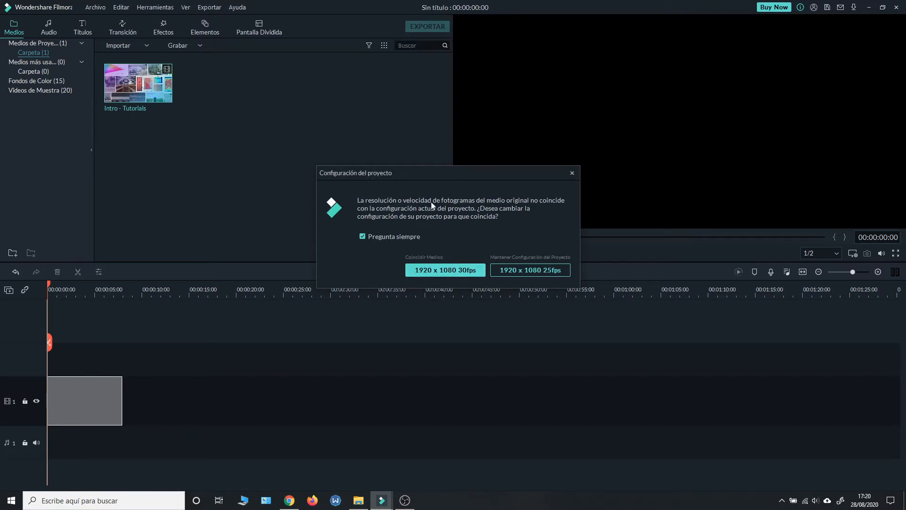
left_click(443, 271)
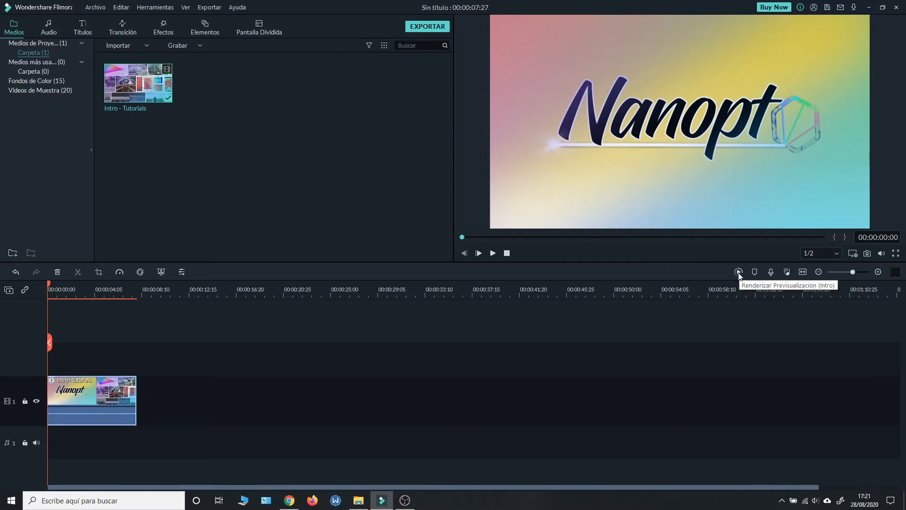
left_click(493, 253)
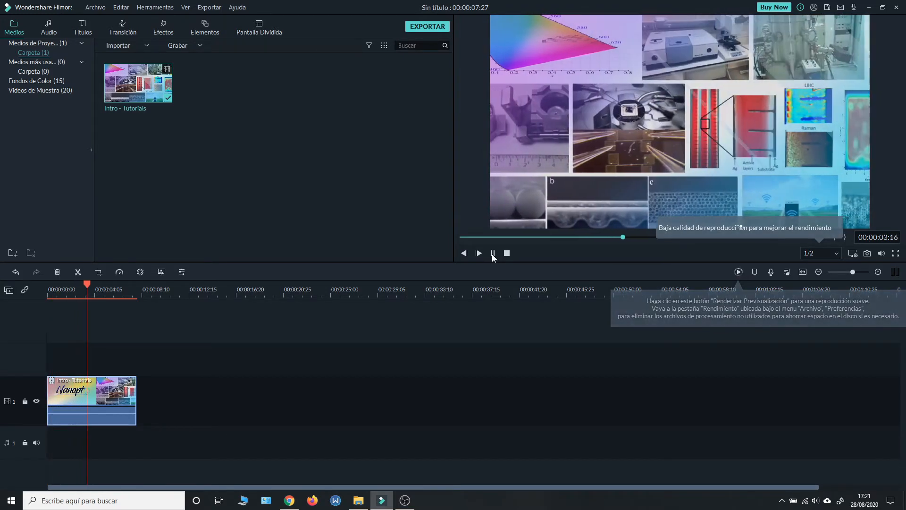
left_click(492, 255)
Step: Import Audio Intro.mp3 from the Intro - Outro folder and place it at the start of audio track 1
left_click(359, 501)
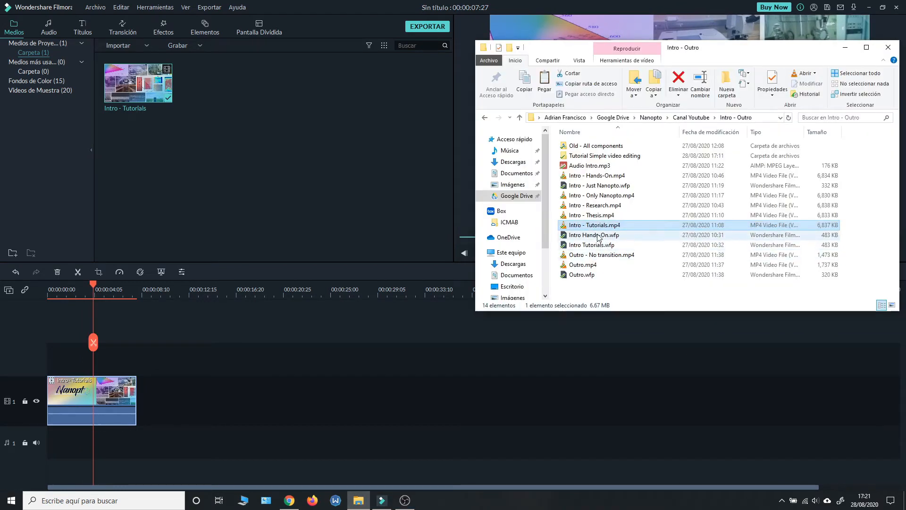
left_click(600, 167)
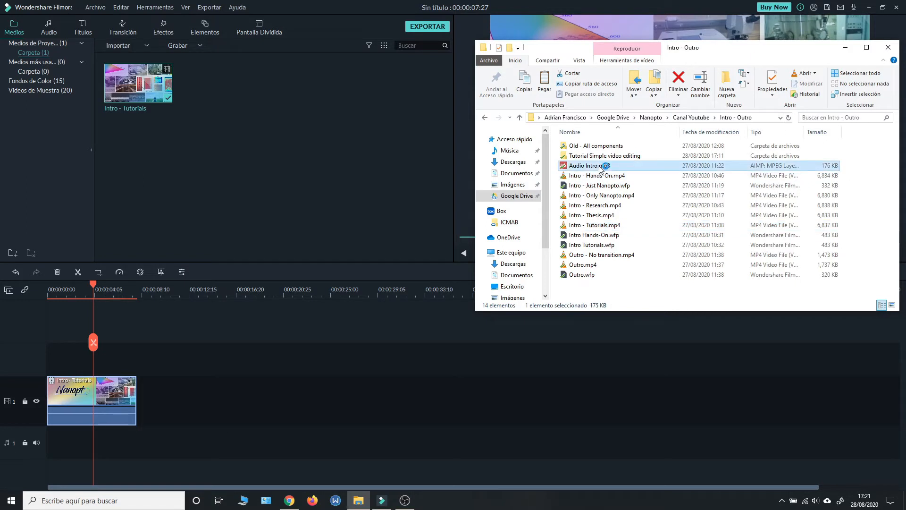
left_click_drag(600, 167, 305, 158)
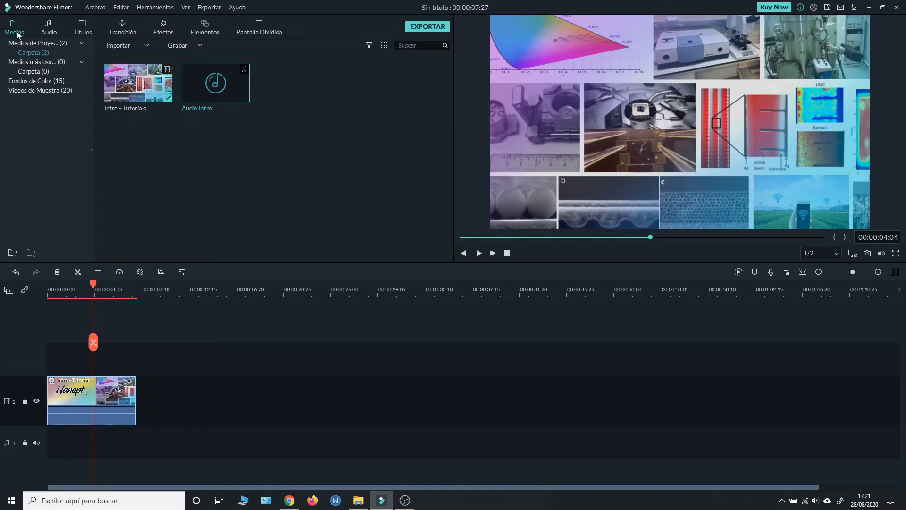
left_click_drag(223, 91, 50, 438)
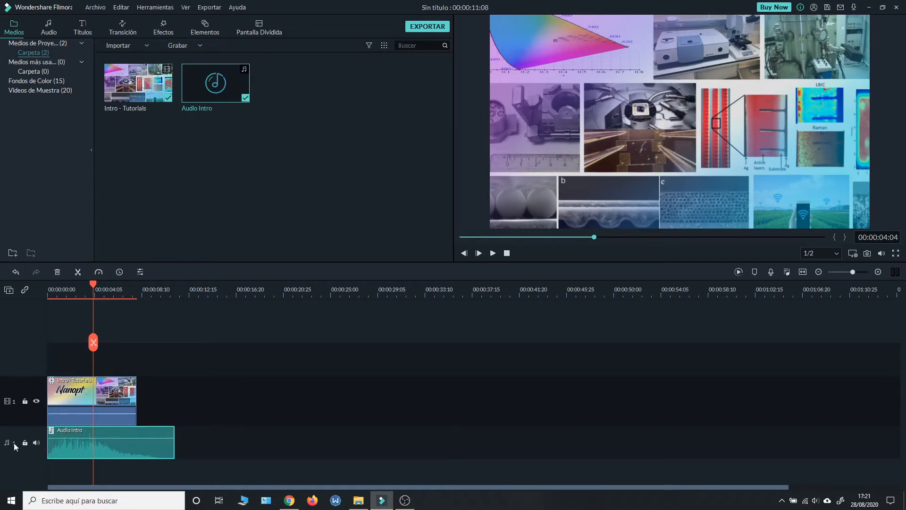
Step: Play back the intro with its audio and set the speaker volume to 40
left_click(493, 254)
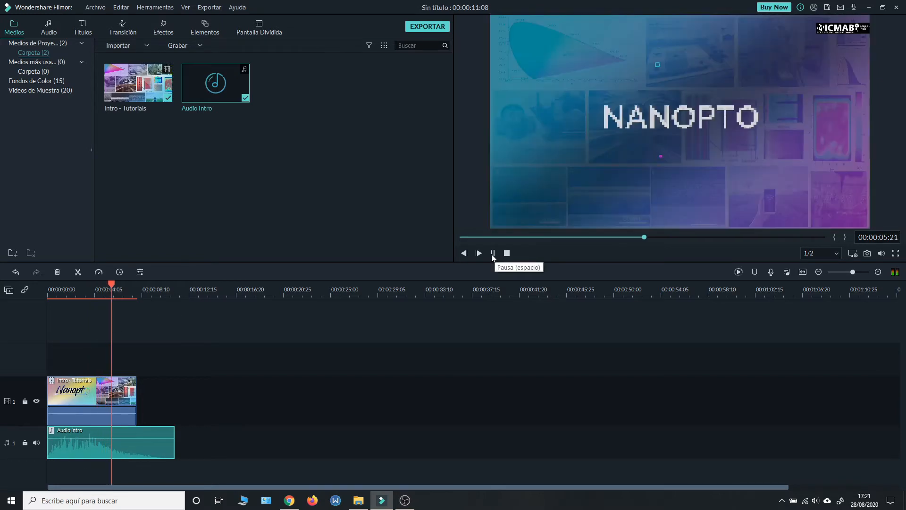
left_click(65, 294)
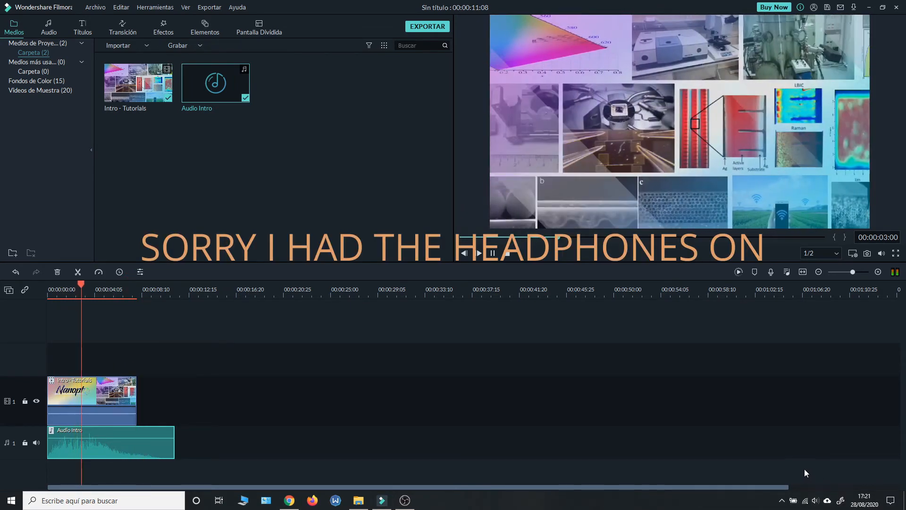
left_click(816, 500)
left_click_drag(806, 478, 811, 477)
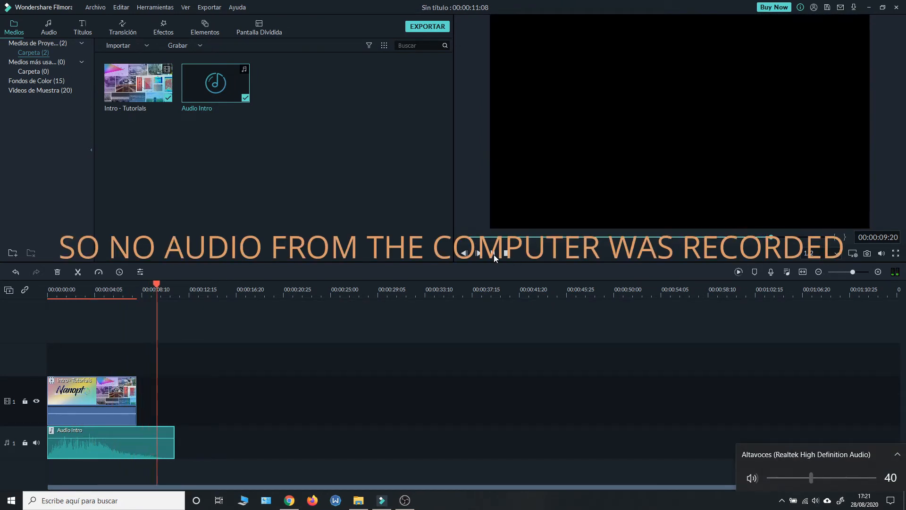
left_click(493, 254)
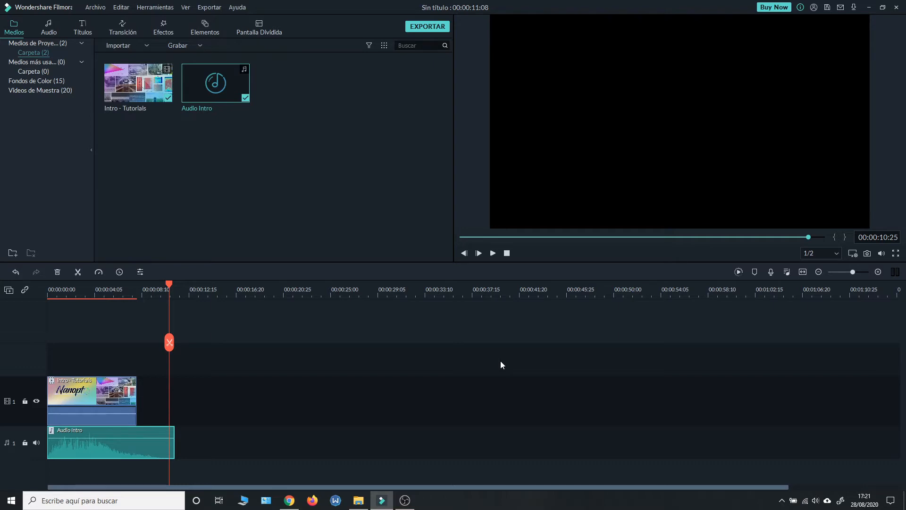
left_click(122, 291)
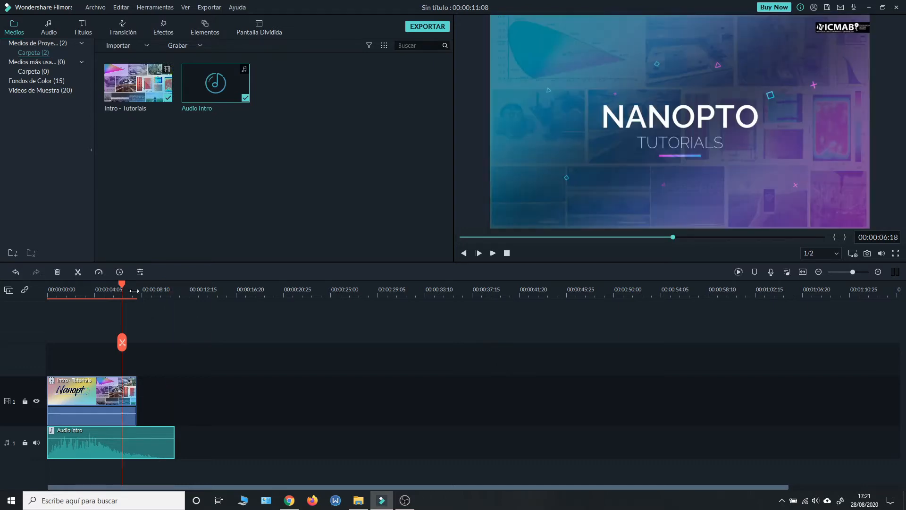
left_click(138, 290)
left_click(358, 500)
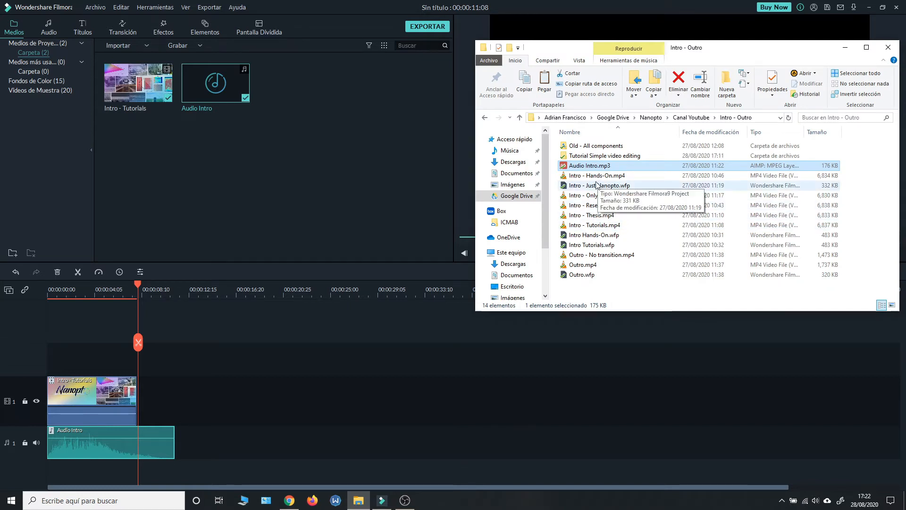
double_click(599, 157)
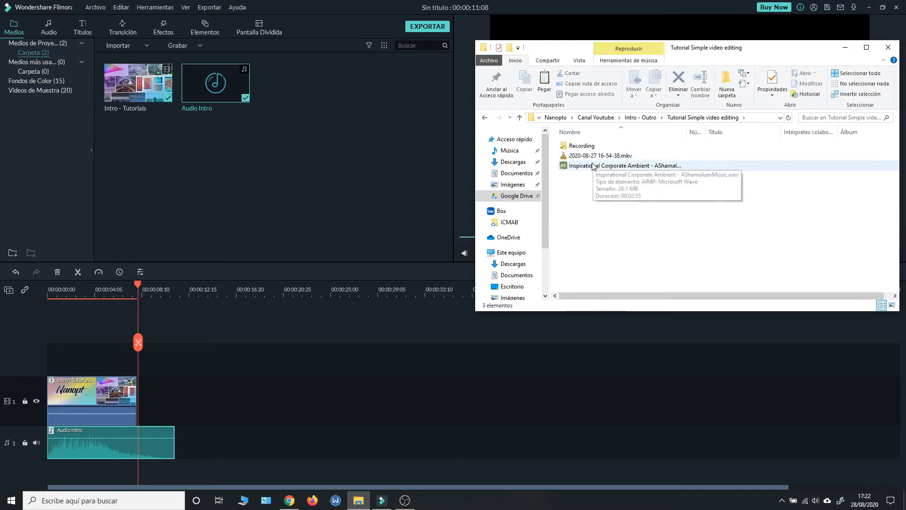
left_click_drag(599, 156, 322, 146)
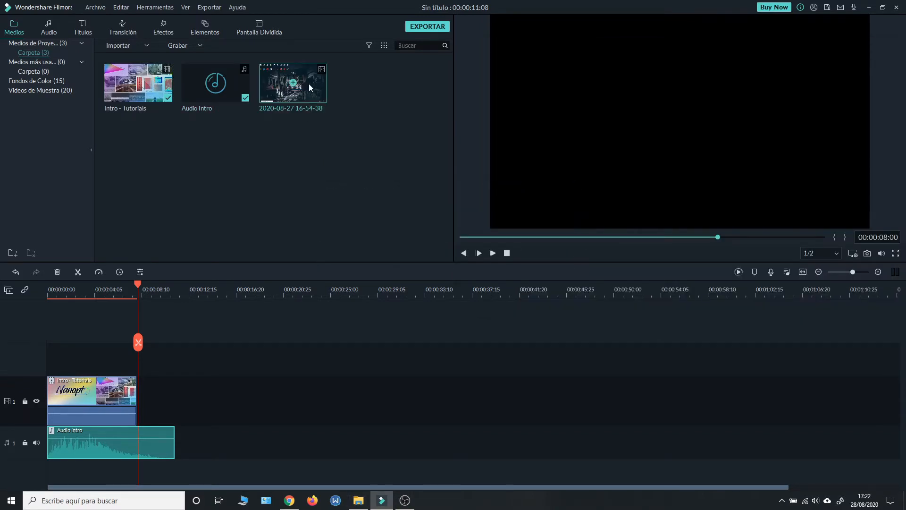
left_click_drag(293, 83, 144, 419)
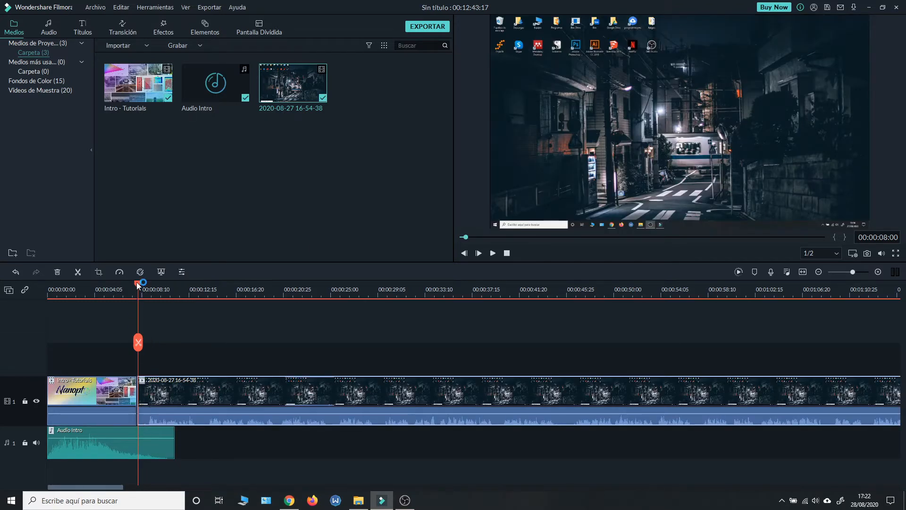
Step: Scrub the playhead around the join between the intro clip and the screen recording
left_click_drag(137, 285, 148, 285)
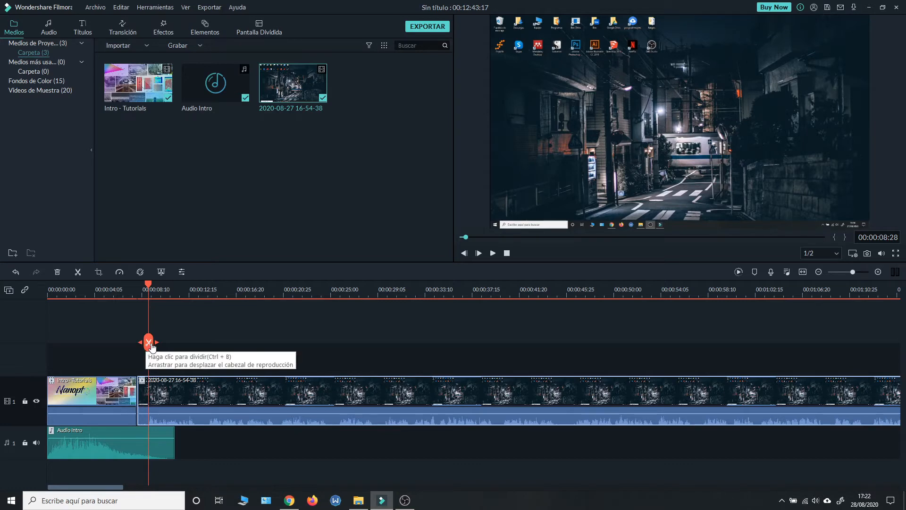
left_click_drag(148, 286, 89, 286)
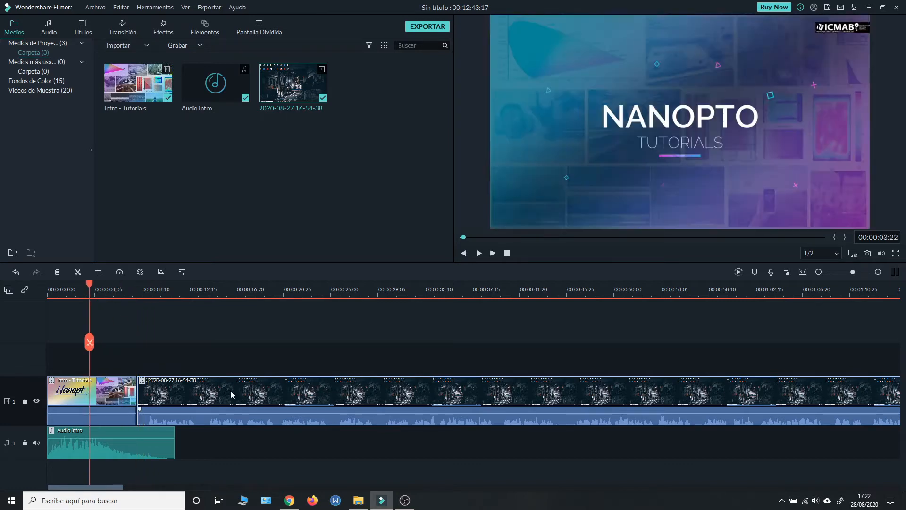
Step: Shift the screen recording up against the end of the intro clip and undo the move
left_click_drag(230, 390, 220, 390)
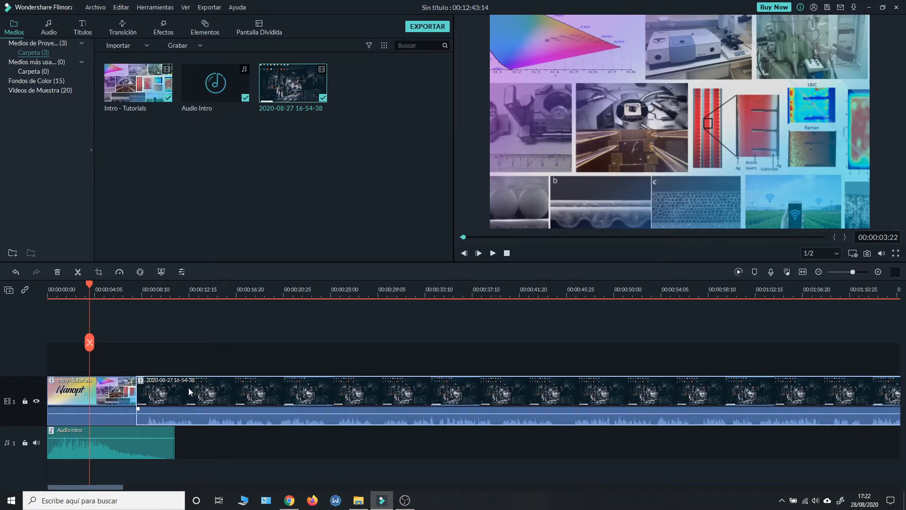
key("ctrl+z")
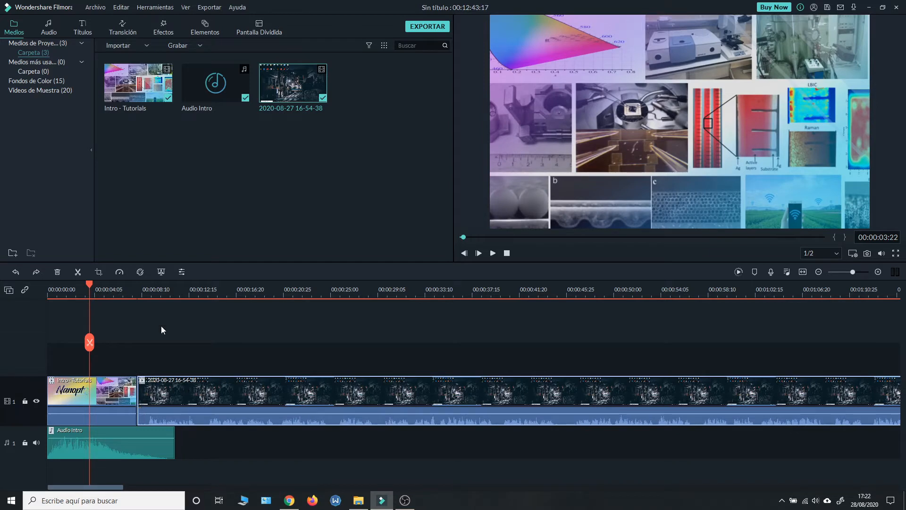
Step: Play back the cut from the intro clip to the screen recording twice, starting shortly before the join
left_click(128, 295)
left_click(135, 293)
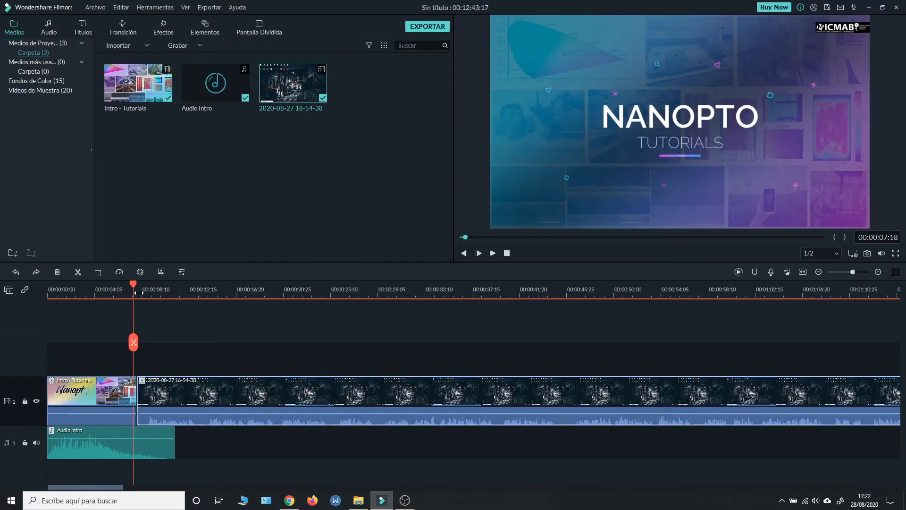
left_click(139, 294)
left_click_drag(137, 284, 134, 286)
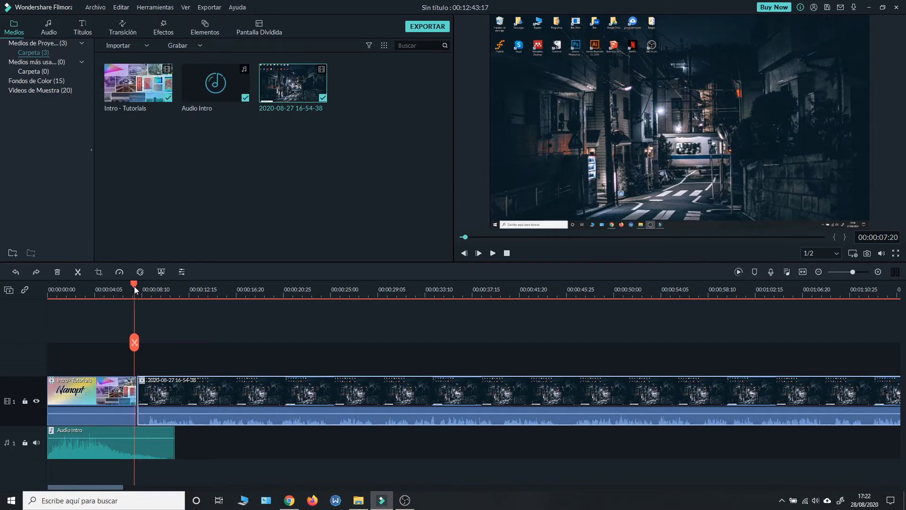
left_click(494, 254)
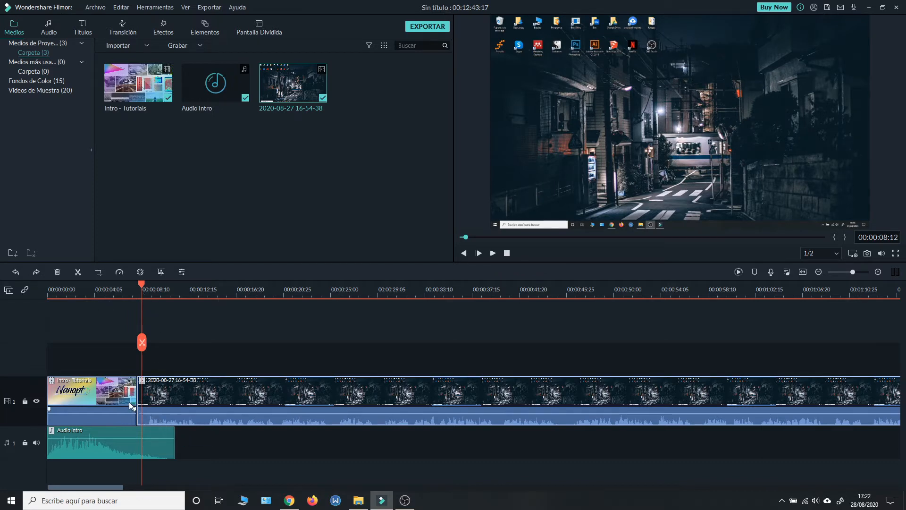
left_click(133, 295)
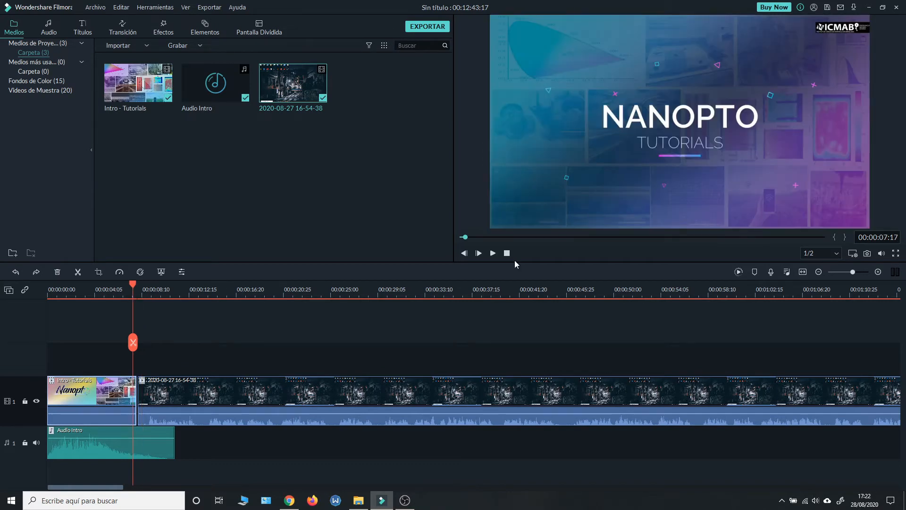
left_click(493, 253)
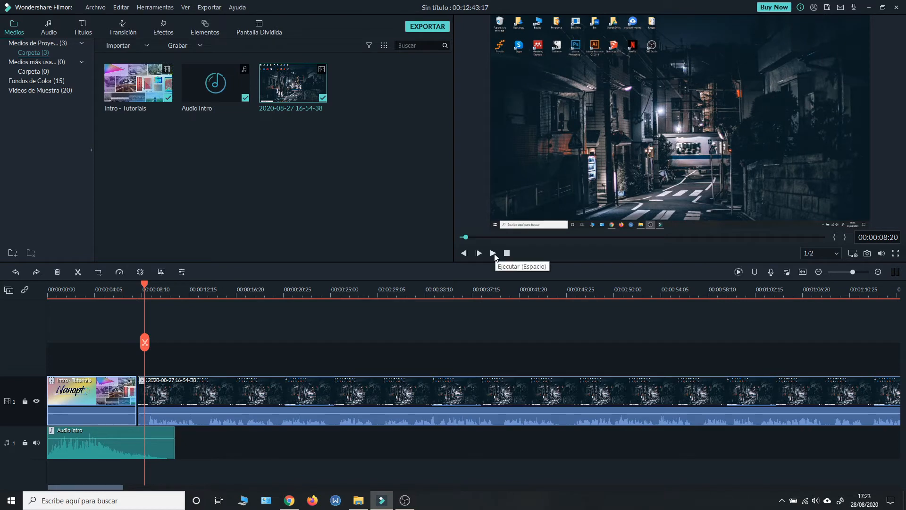
Step: Apply the third red Modern Material Pack transition to the start of the screen recording and preview it
left_click(116, 30)
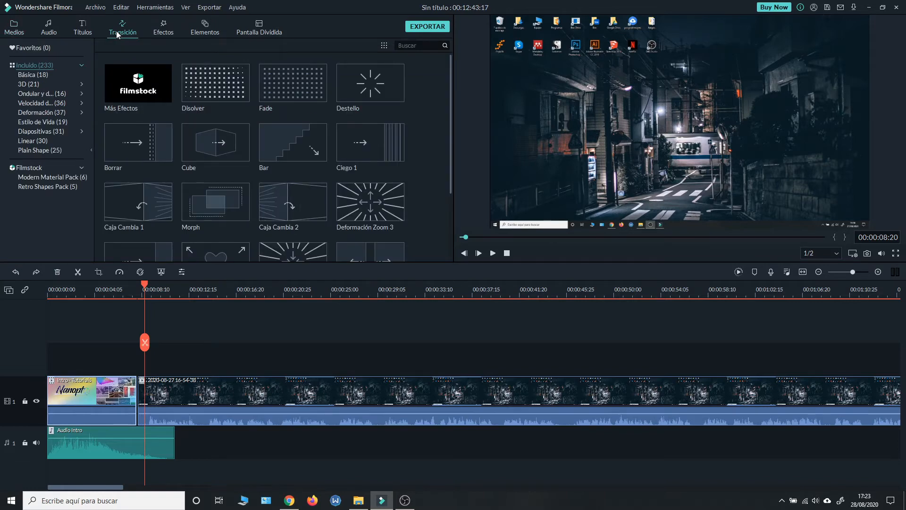
left_click(44, 181)
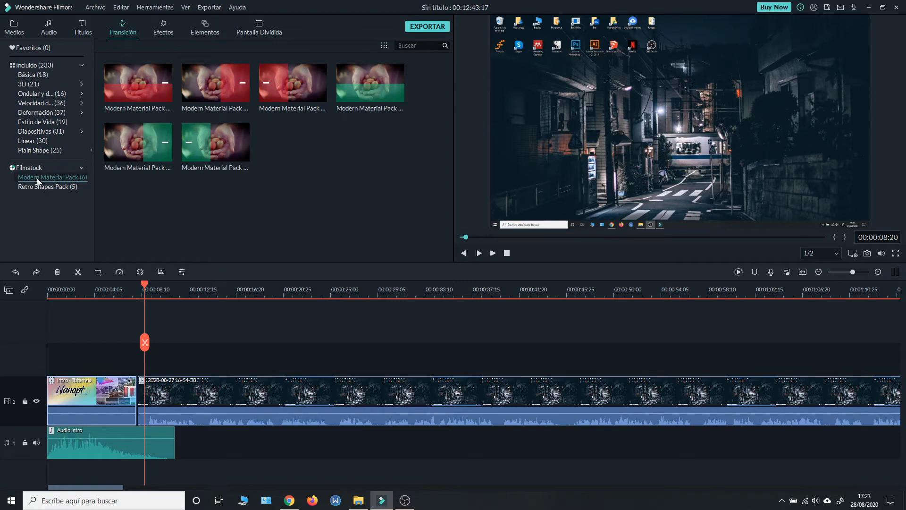
left_click_drag(306, 75, 145, 401)
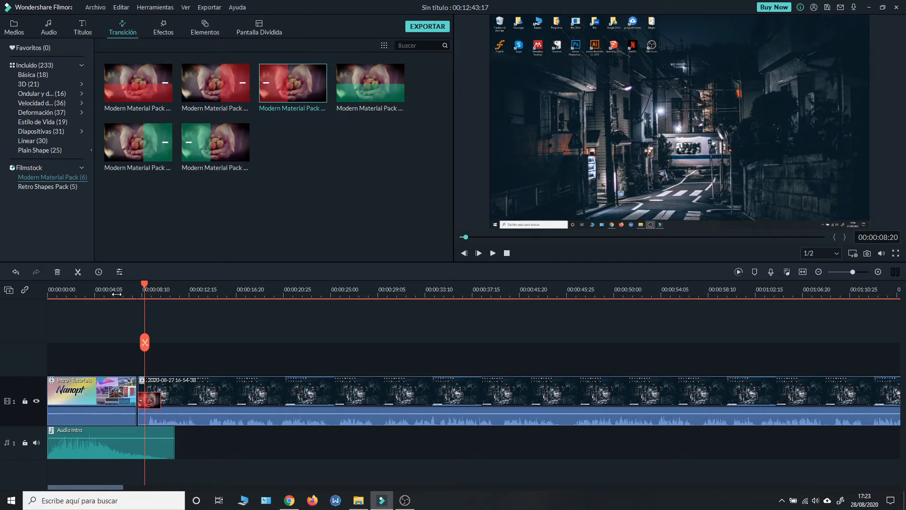
left_click(118, 292)
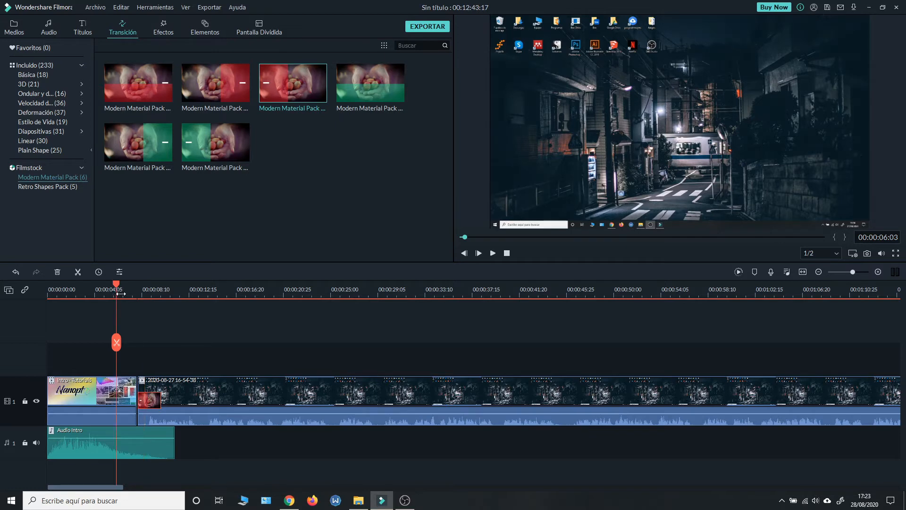
left_click(494, 254)
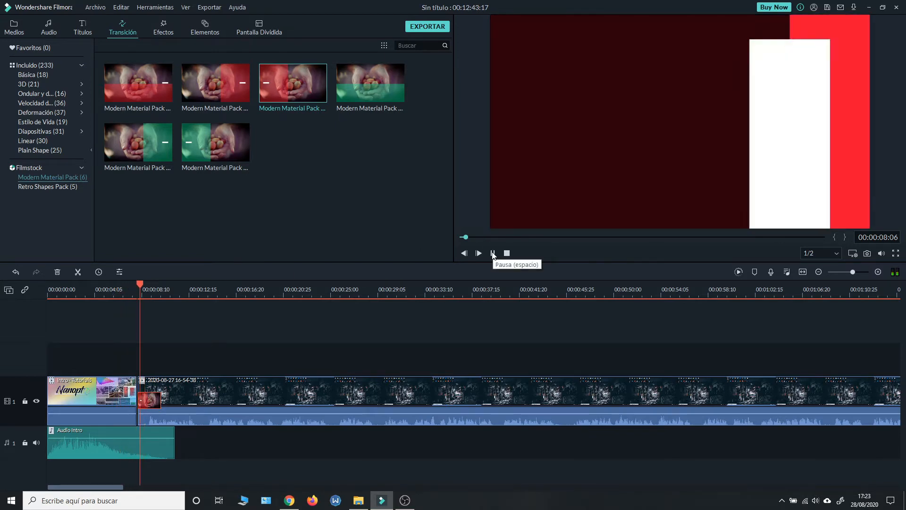
left_click(493, 254)
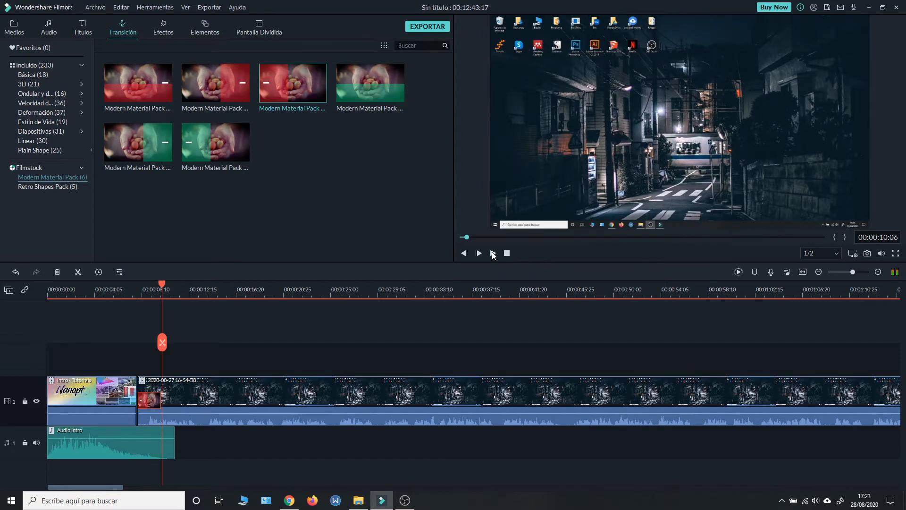
Step: Try moving the screen recording with its transition against the intro clip, preview the join, and undo the move
left_click(235, 384)
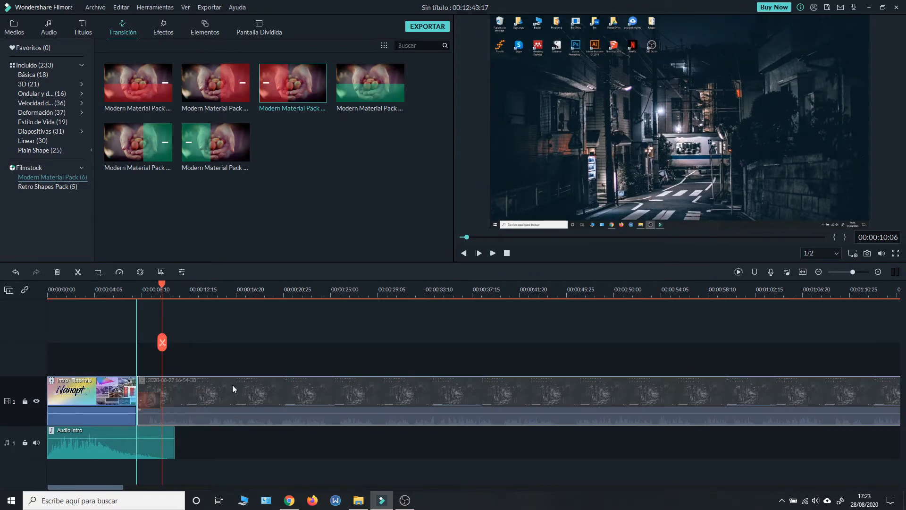
left_click(126, 289)
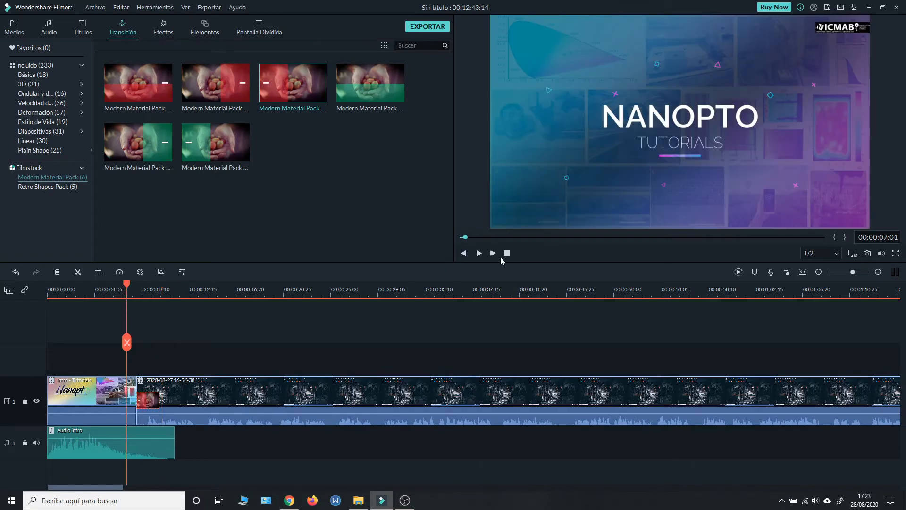
left_click(492, 253)
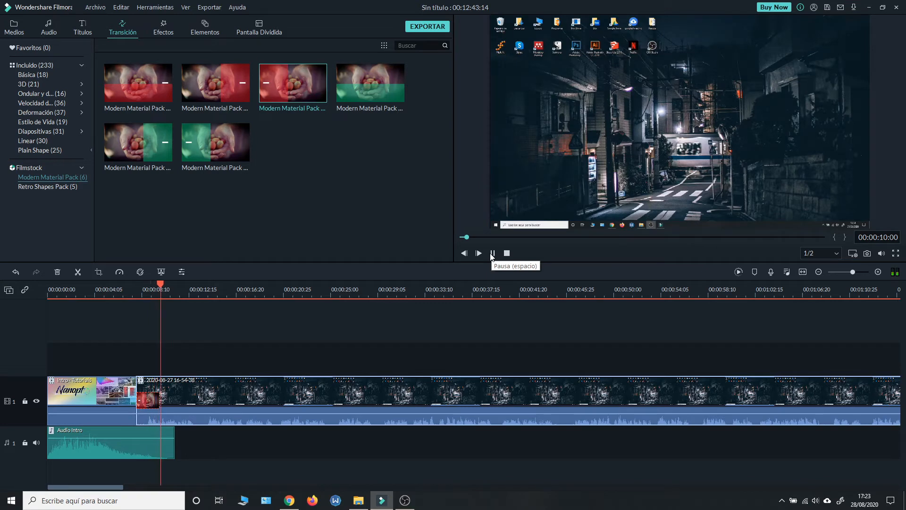
key("space")
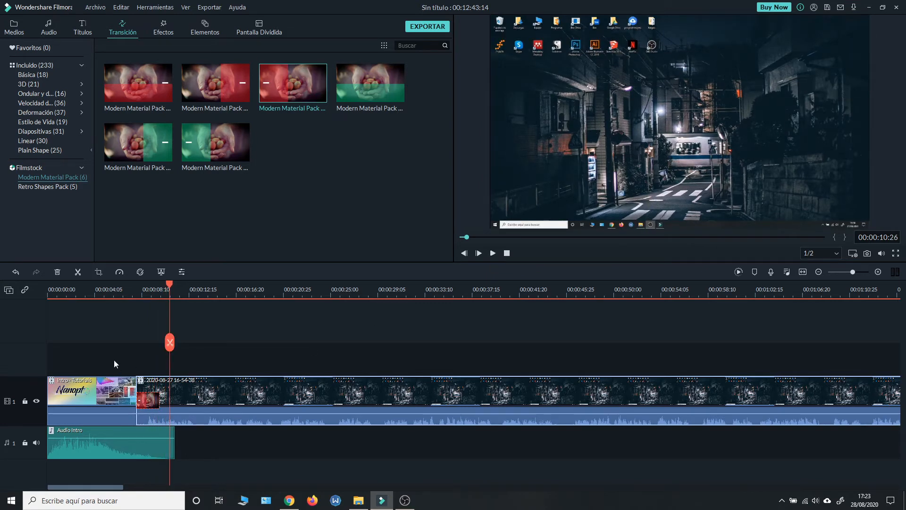
left_click_drag(137, 296, 204, 294)
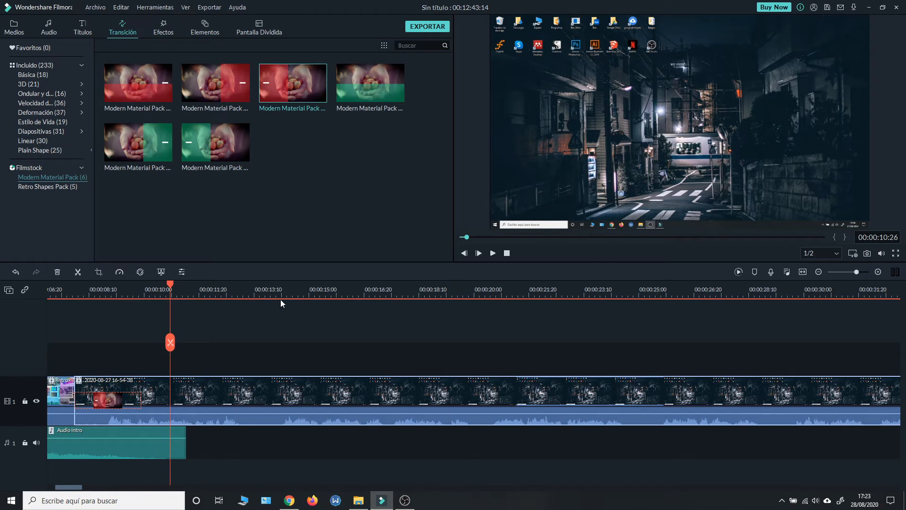
left_click_drag(283, 292, 202, 299)
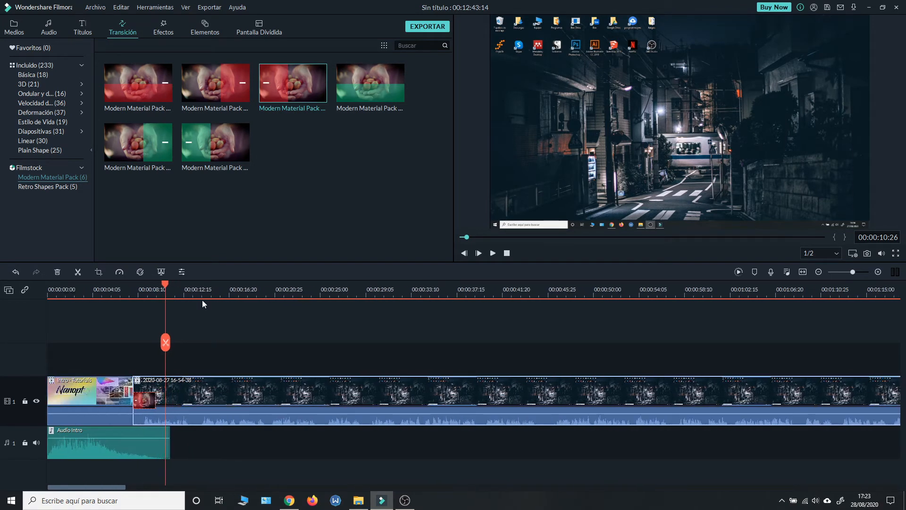
key("ctrl+z")
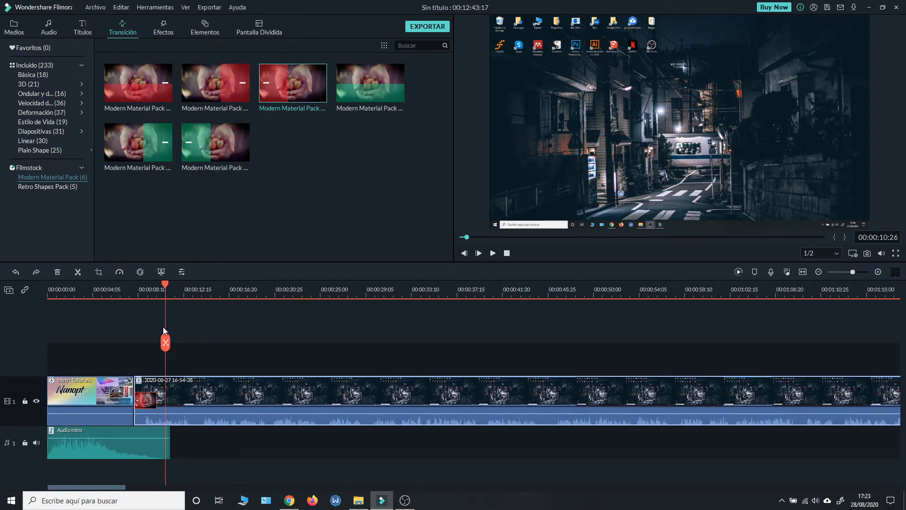
Step: Scrub the playhead across the transition and the first seconds of the screen recording
left_click(127, 294)
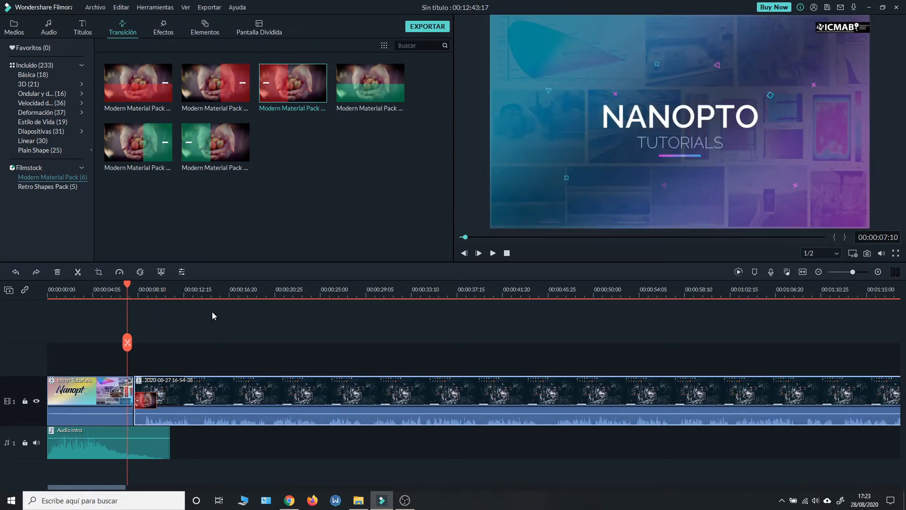
left_click(163, 293)
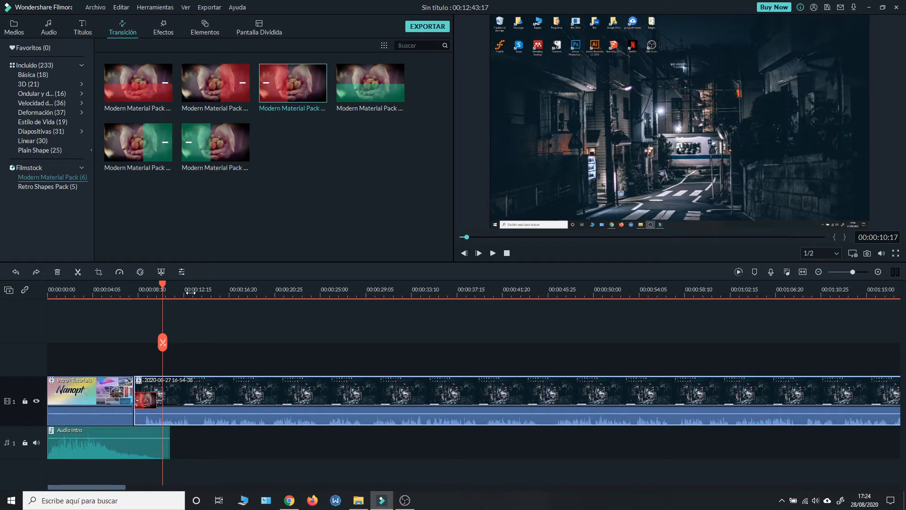
left_click(181, 294)
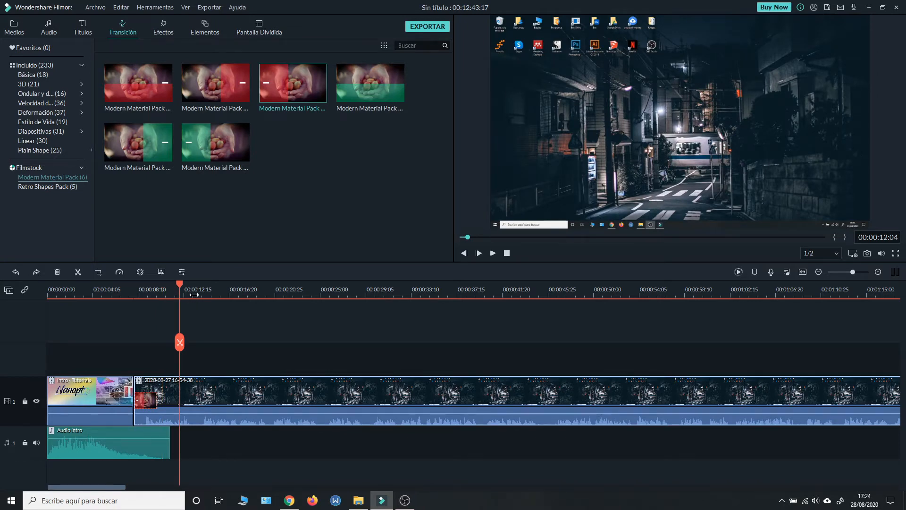
left_click(154, 293)
left_click(139, 293)
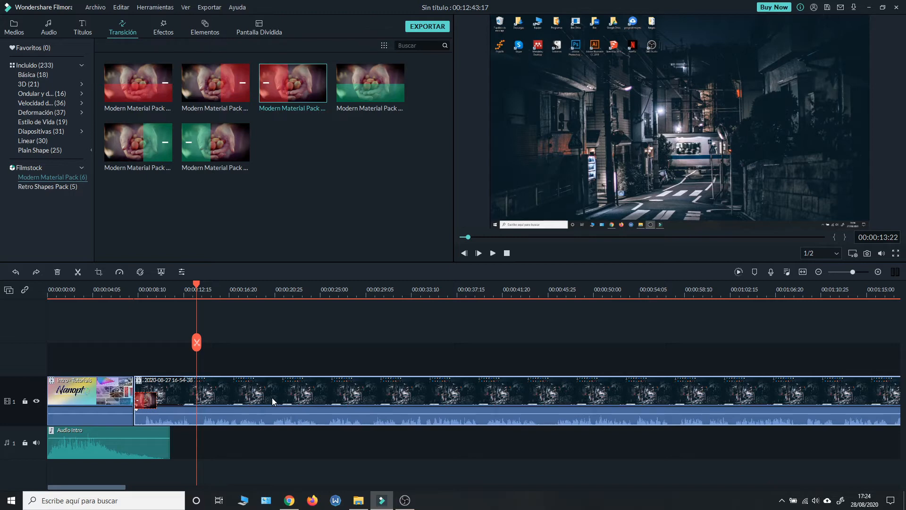
Step: Detach the screen recording's audio onto audio track 2 and mute that track
right_click(272, 393)
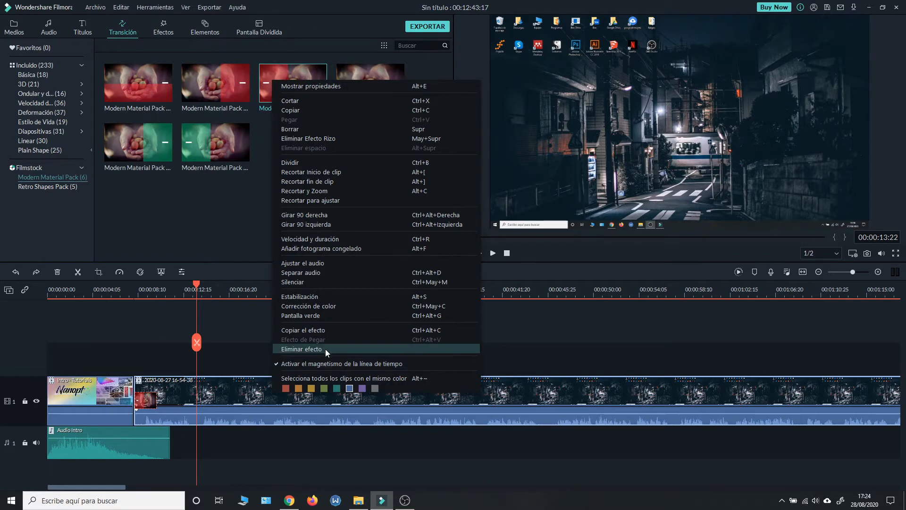
left_click(312, 273)
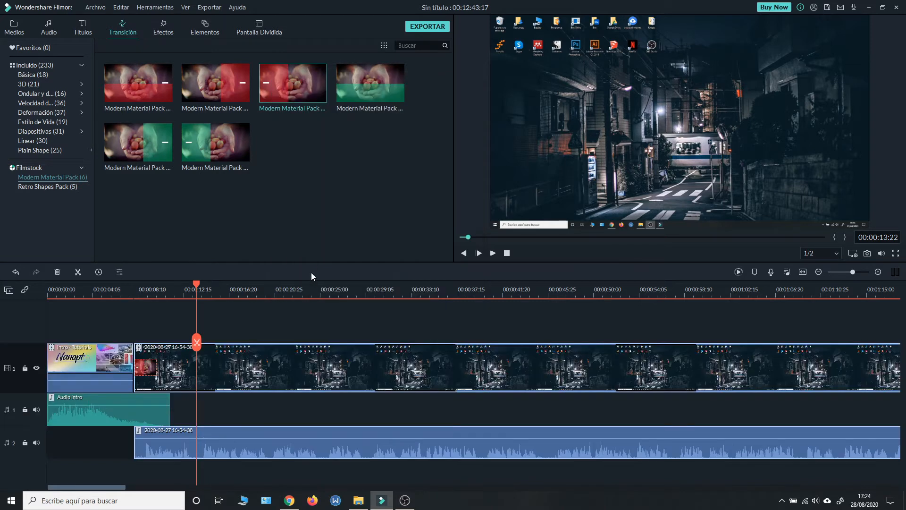
left_click(175, 379)
left_click(165, 452)
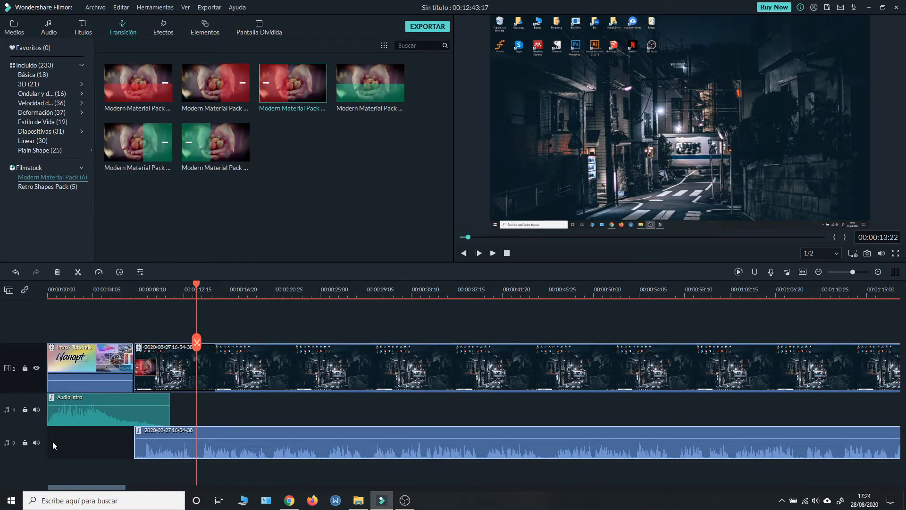
left_click(38, 442)
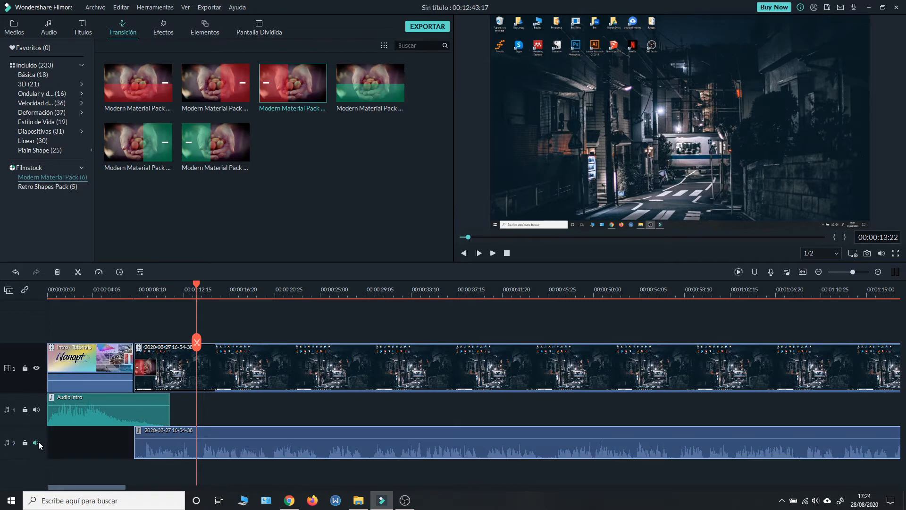
left_click(167, 291)
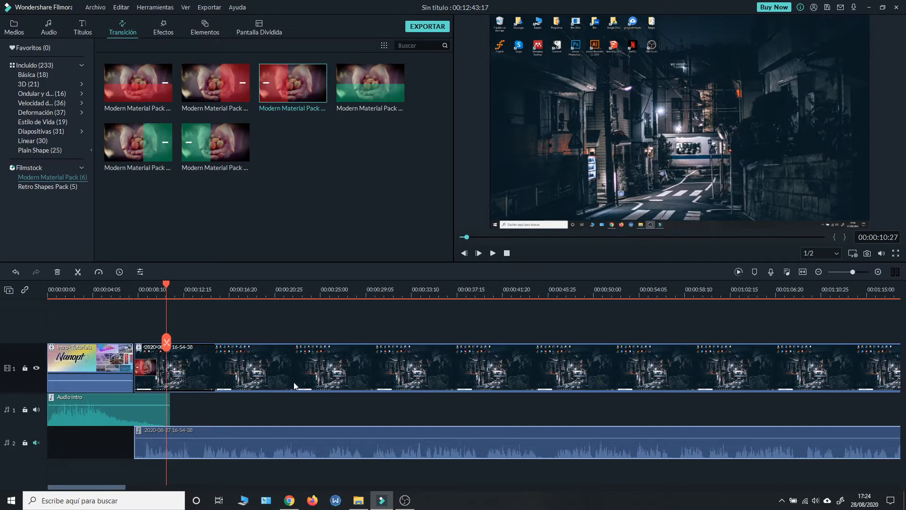
Step: Import the Inspirational Corporate Ambient music file from the Tutorial Simple video editing folder into the project media
left_click(7, 27)
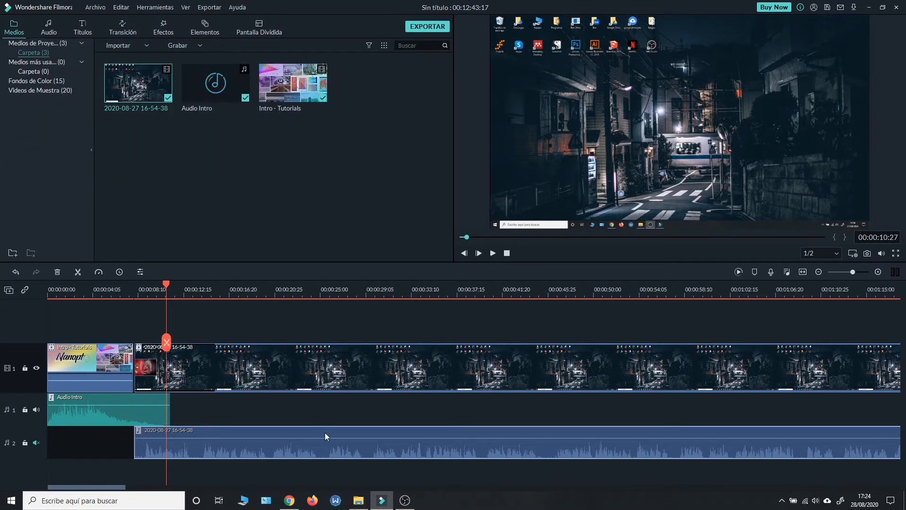
left_click(359, 500)
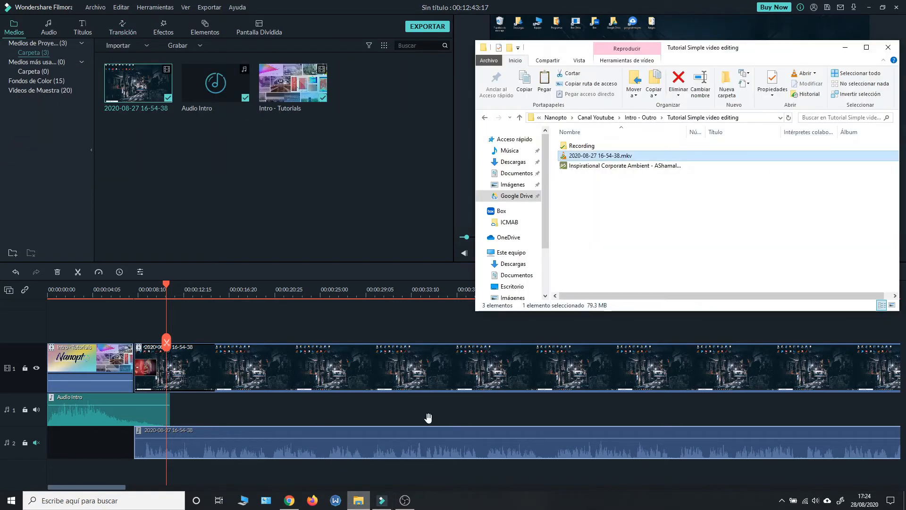
left_click(604, 166)
left_click_drag(603, 167, 328, 196)
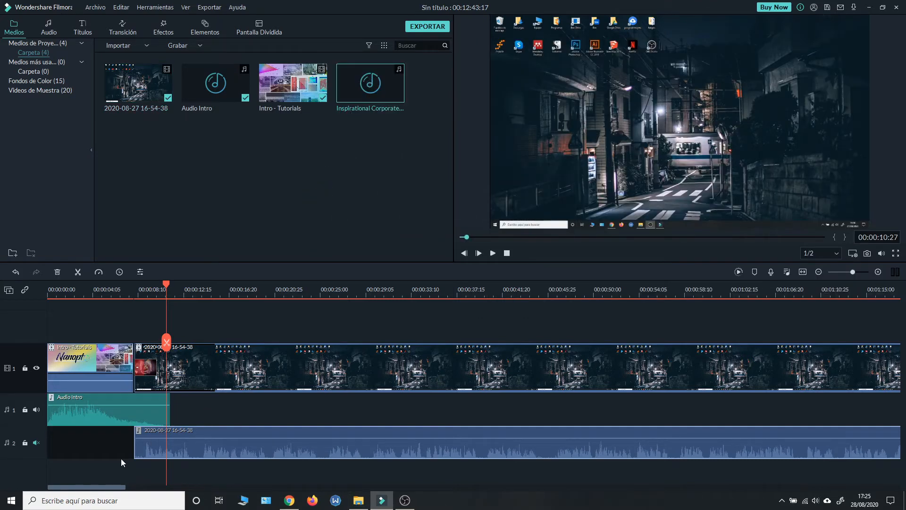
Step: Add a new empty video track to the timeline above video track 1
right_click(102, 444)
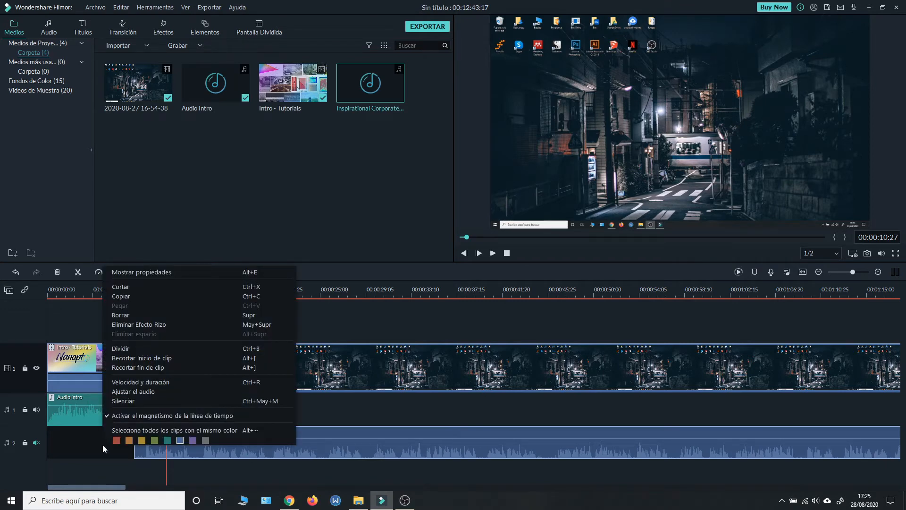
right_click(25, 452)
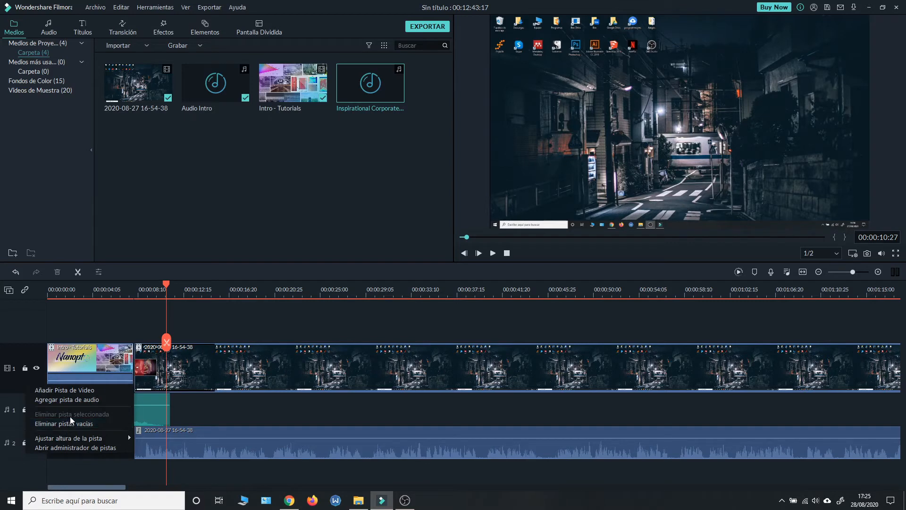
left_click(64, 390)
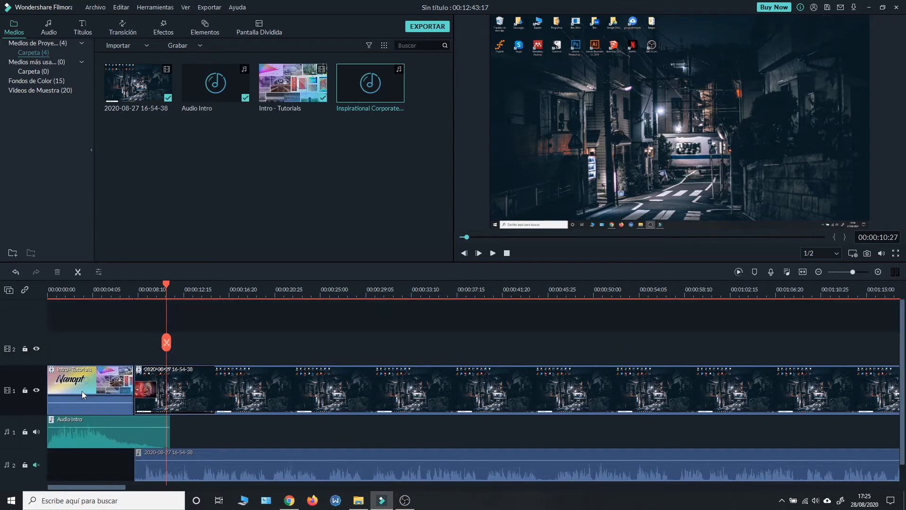
scroll(208, 408, "down", 1)
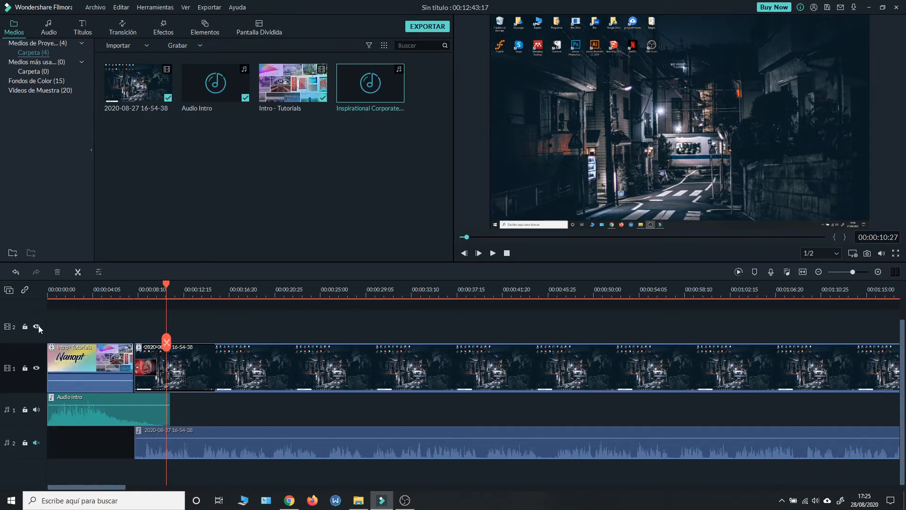
Step: Add a third audio track and place the Inspirational Corporate Ambient music on it, starting where the screen recording begins
right_click(24, 428)
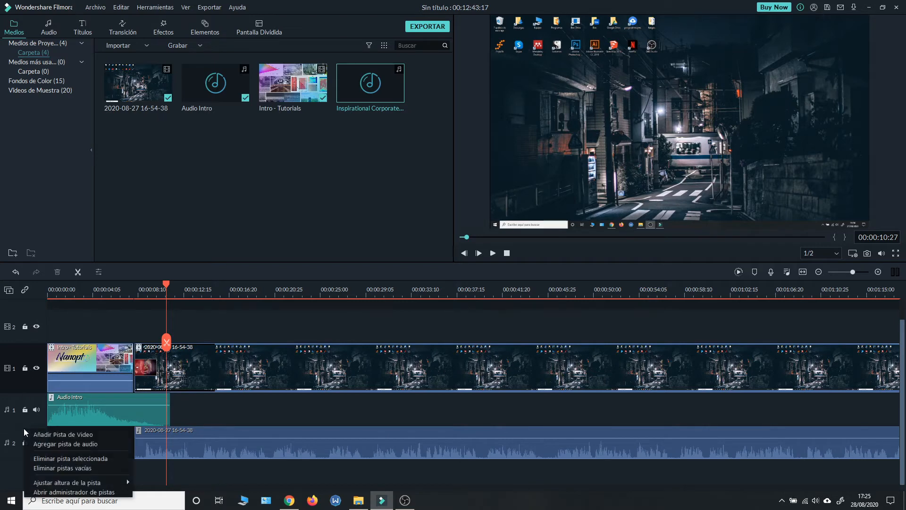
left_click(41, 446)
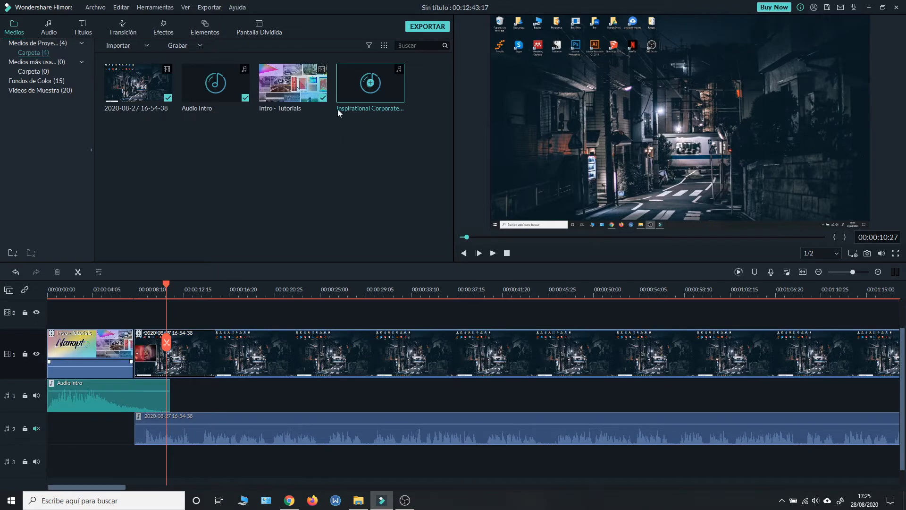
left_click_drag(351, 81, 138, 464)
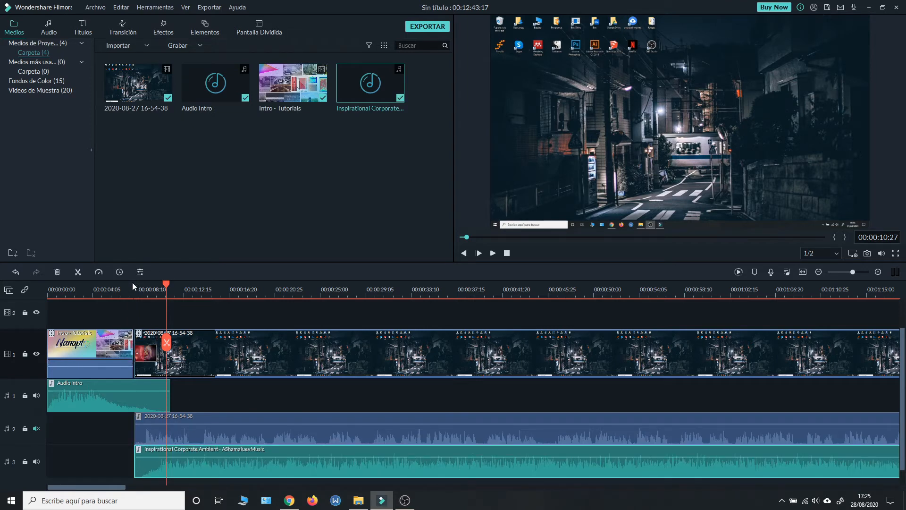
Step: Raise the system speaker volume to 49 and play the timeline from 00:00:06:26 to hear the music come in
left_click(122, 289)
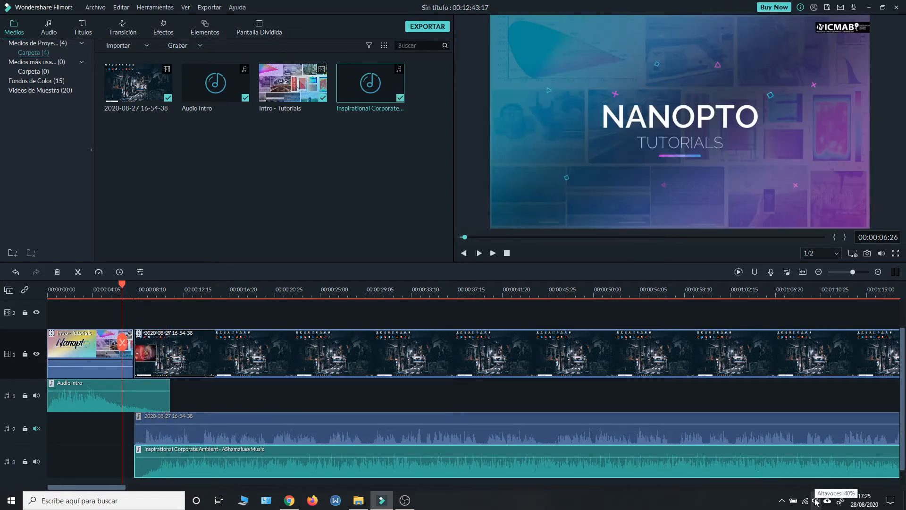
left_click(816, 500)
left_click_drag(812, 478, 821, 477)
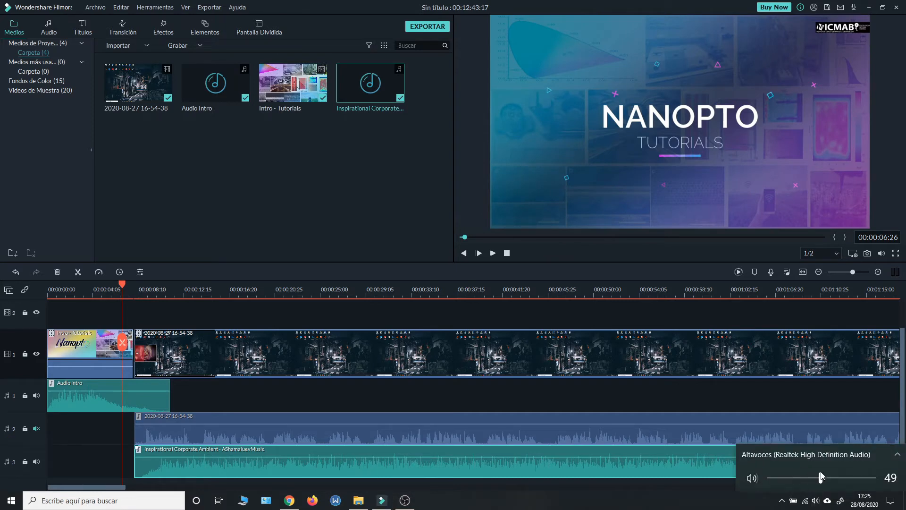
left_click(721, 499)
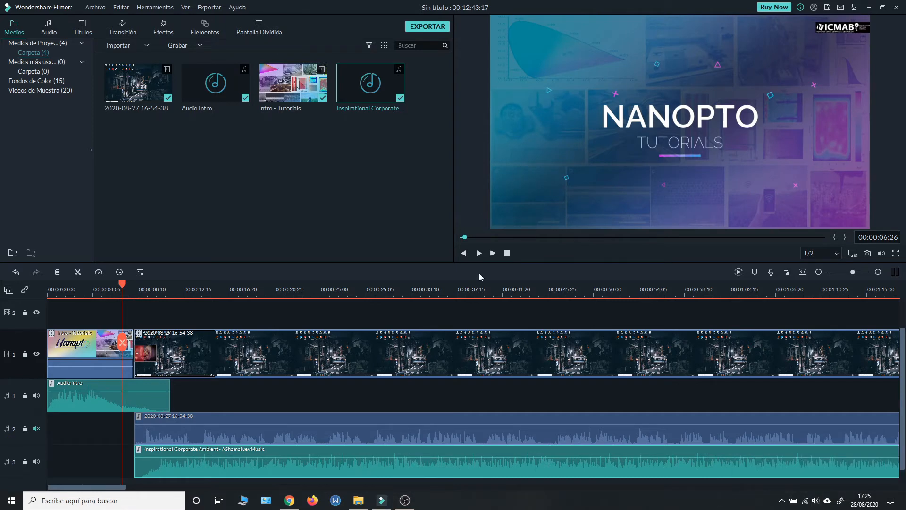
left_click(493, 252)
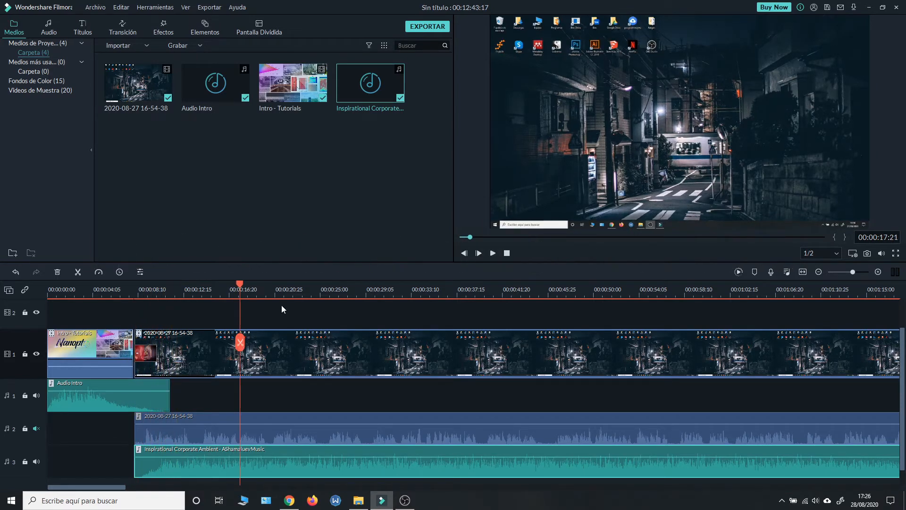
Step: Compare the length of the music clip with the screen recording across a wider stretch of the timeline
left_click(276, 340)
left_click(241, 456)
left_click(294, 349)
left_click(232, 469)
left_click_drag(489, 297, 287, 299)
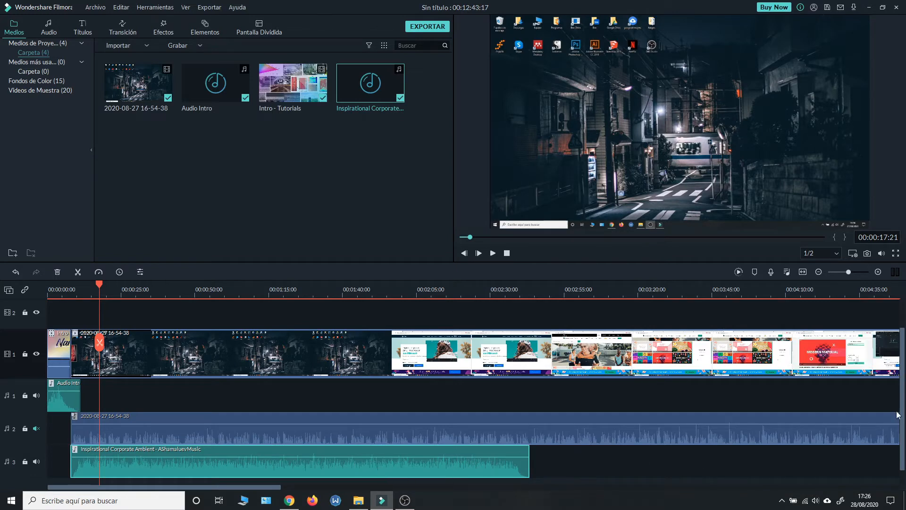
left_click(169, 288)
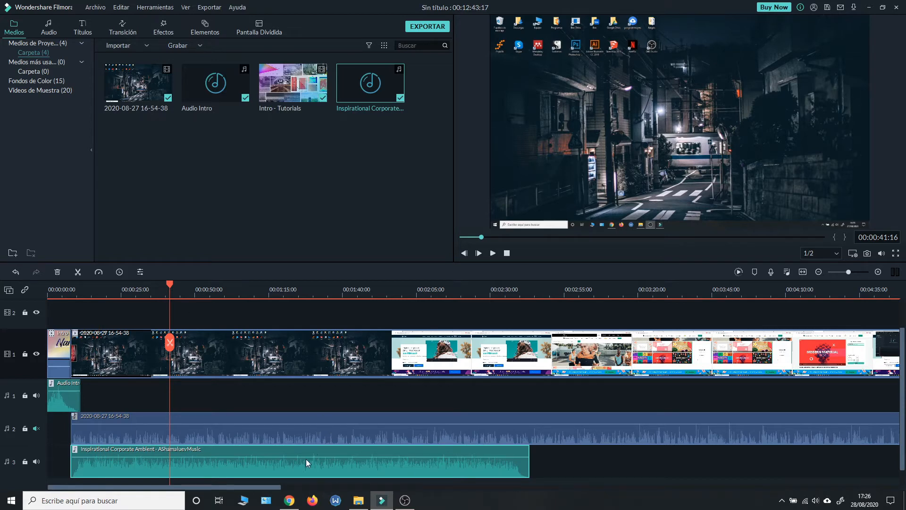
Step: Switch to Chrome, view HookSounds' royalty-free music, and filter Motion Array's royalty-free music to free items
left_click(290, 500)
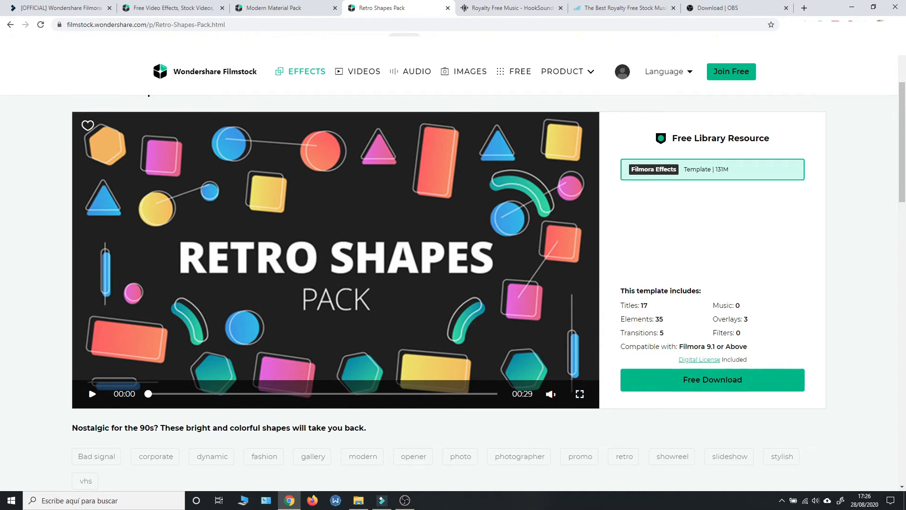
left_click(490, 4)
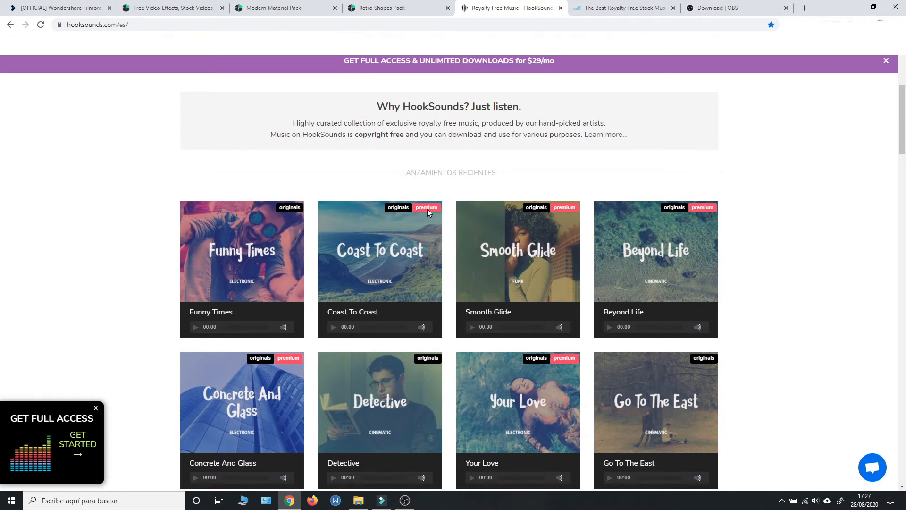
left_click(607, 7)
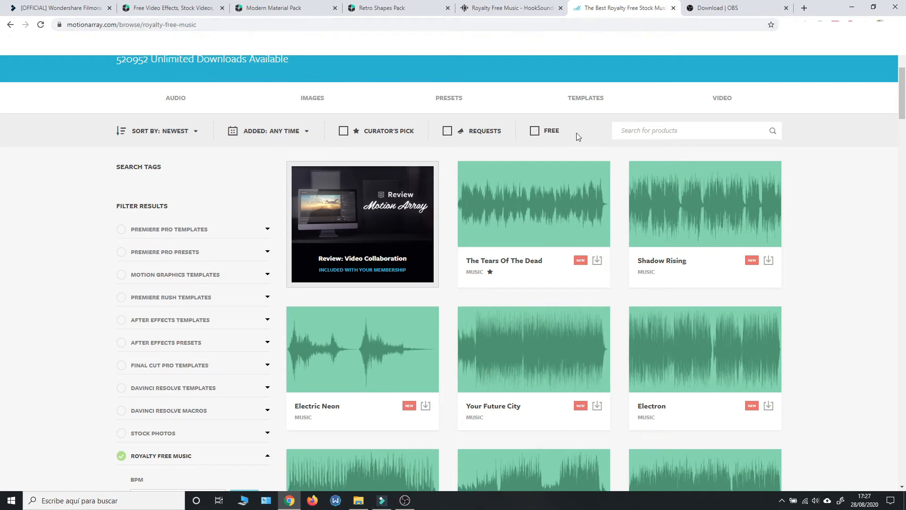
left_click(553, 135)
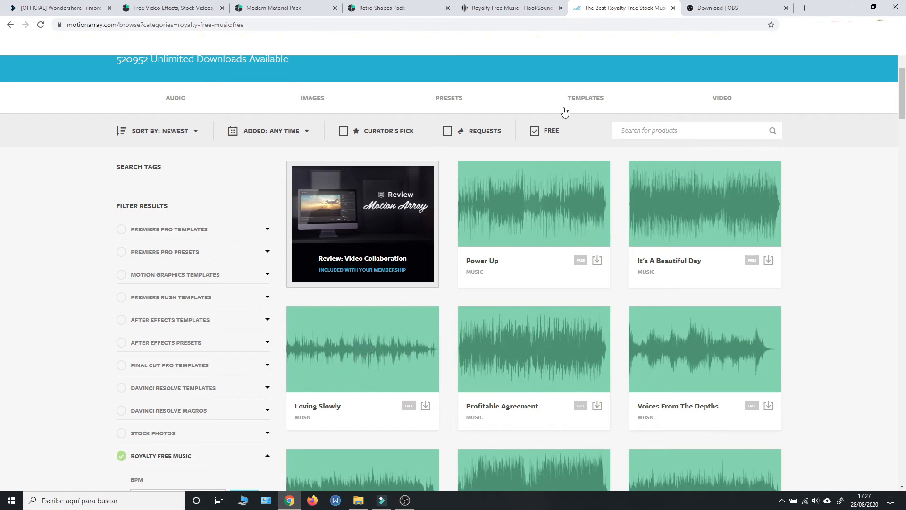
Step: Compare the HookSounds and Motion Array music pages, and return to Filmora
left_click(510, 5)
left_click(592, 6)
left_click(510, 6)
left_click(593, 4)
mouse_move(489, 203)
left_click(298, 504)
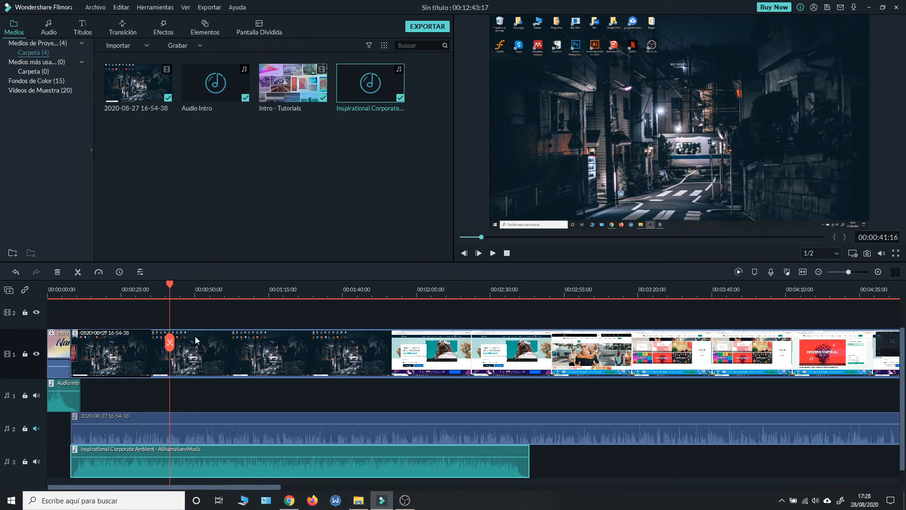
Step: Split the screen recording at 00:00:47:13 and place the third Modern Material Pack transition on the cut, previewing it
left_click_drag(177, 288, 194, 289)
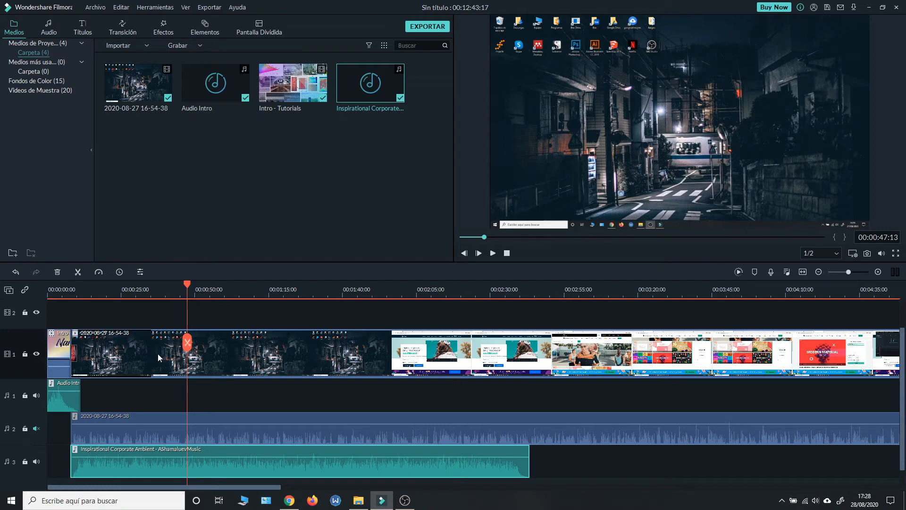
left_click(188, 342)
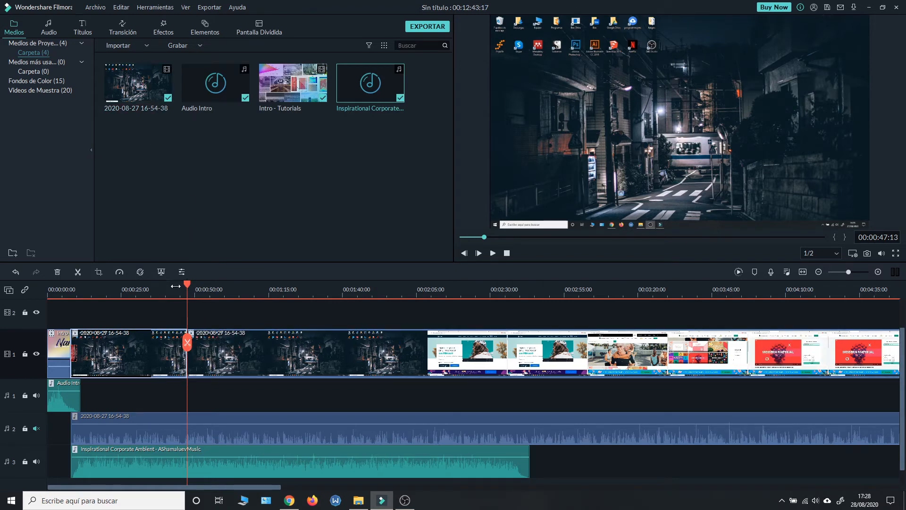
left_click_drag(175, 286, 160, 286)
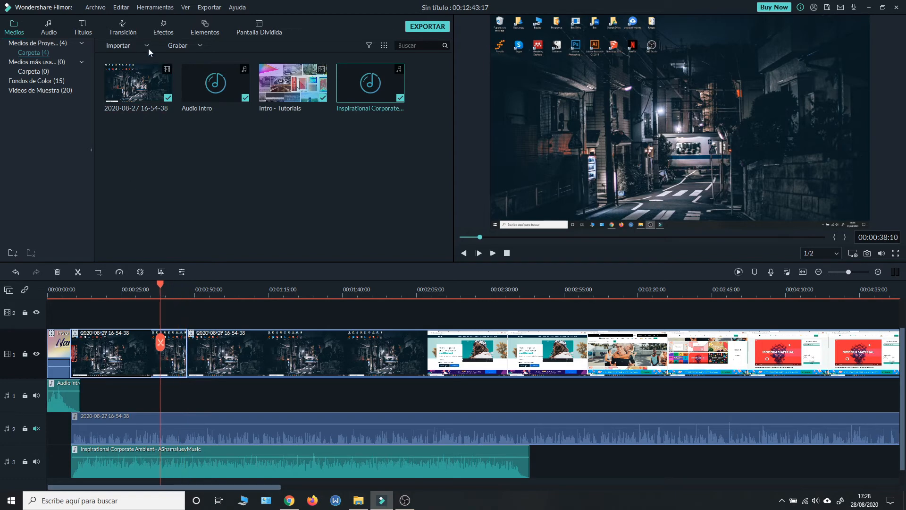
left_click(122, 25)
left_click_drag(304, 89, 186, 357)
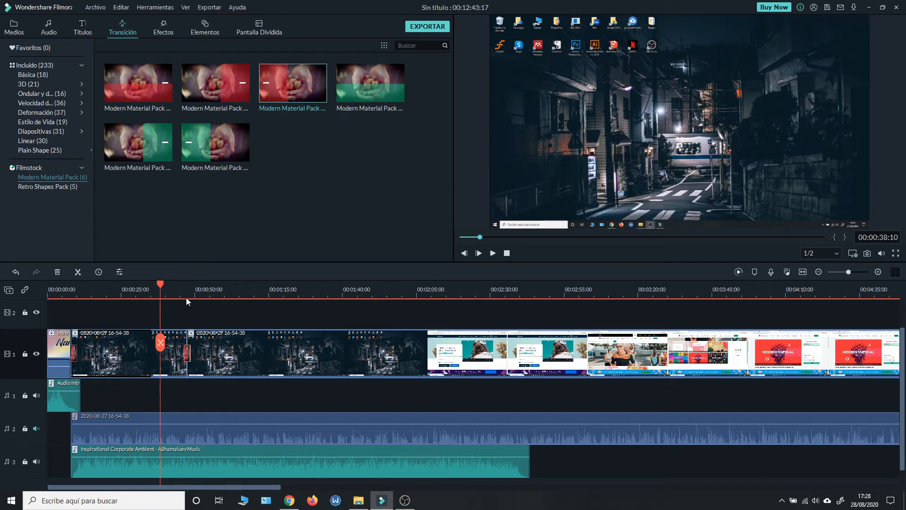
left_click(492, 254)
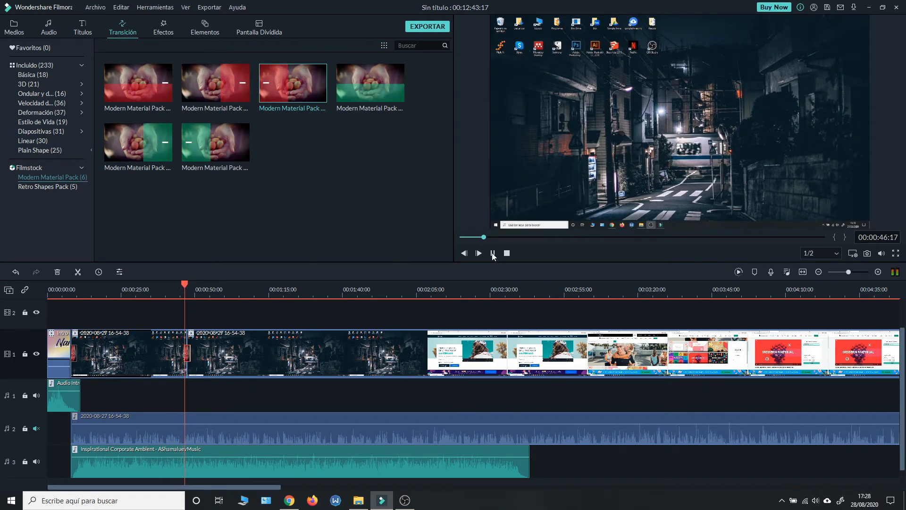
left_click(492, 253)
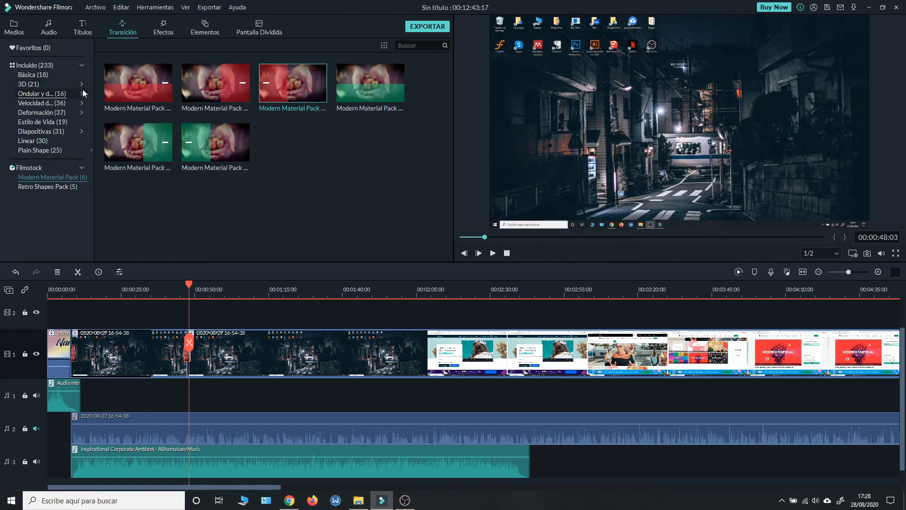
Step: Add the second Modern Material Pack lower-third title to video track 2 at 00:00:48:03 and preview it
left_click(83, 29)
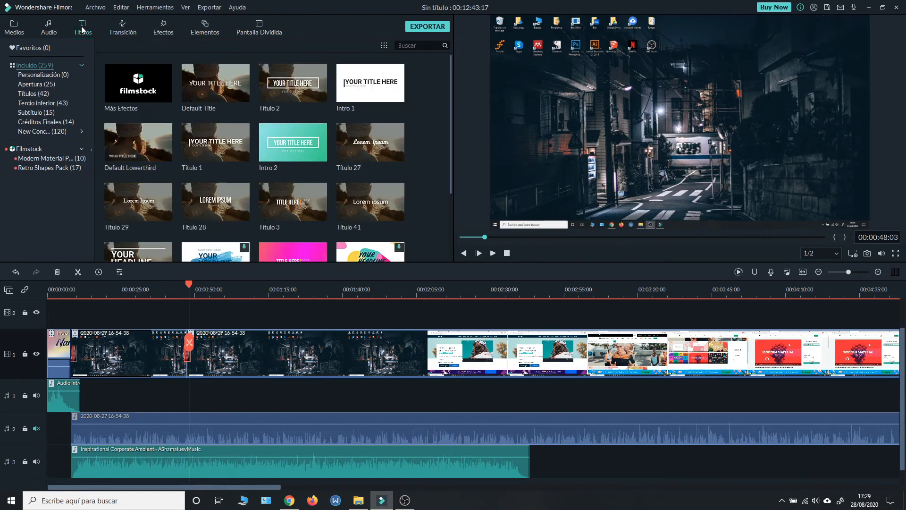
left_click(58, 159)
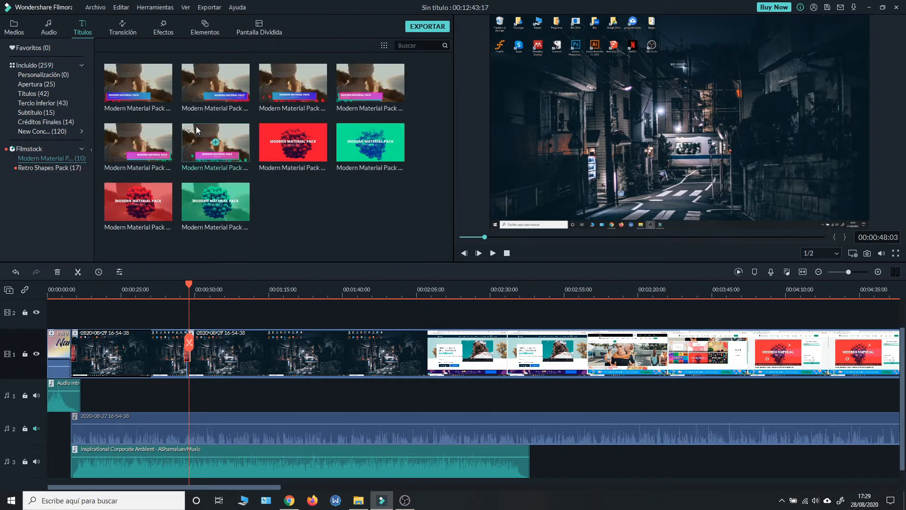
left_click_drag(226, 73, 195, 370)
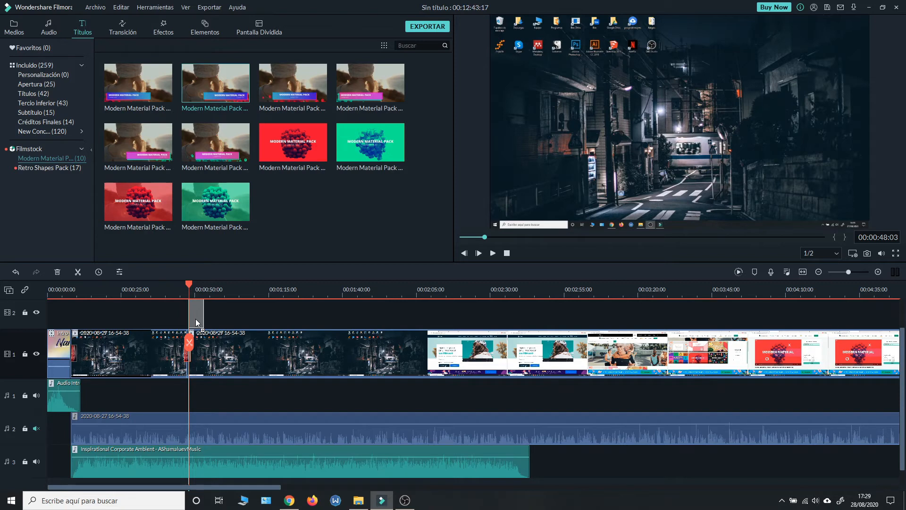
left_click_drag(196, 318, 195, 319)
left_click(492, 253)
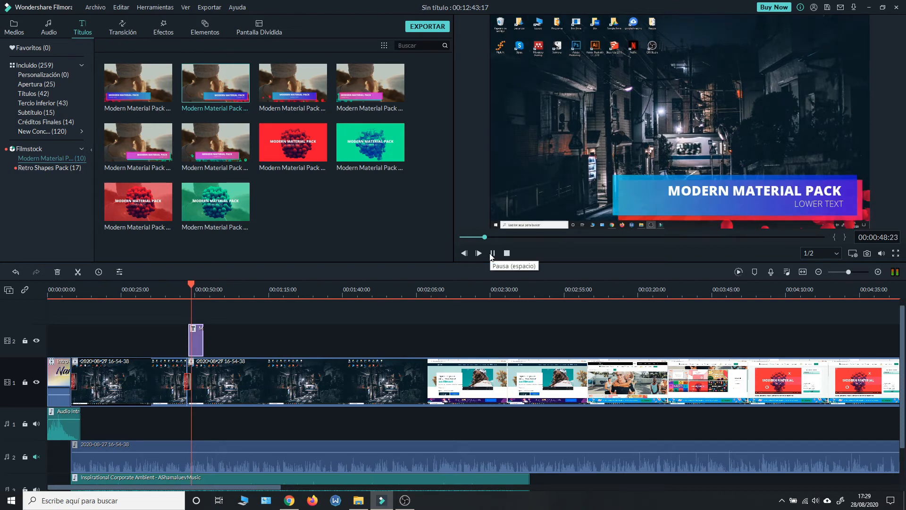
left_click(492, 253)
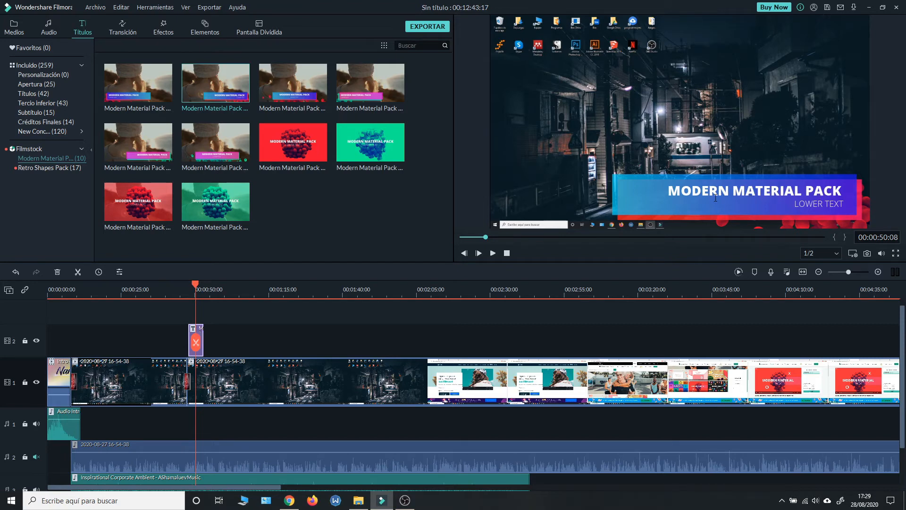
Step: Replace the lower third's heading with "Second Step" and widen its text box to line up with the lower text's right edge
double_click(685, 190)
key("BackSpace")
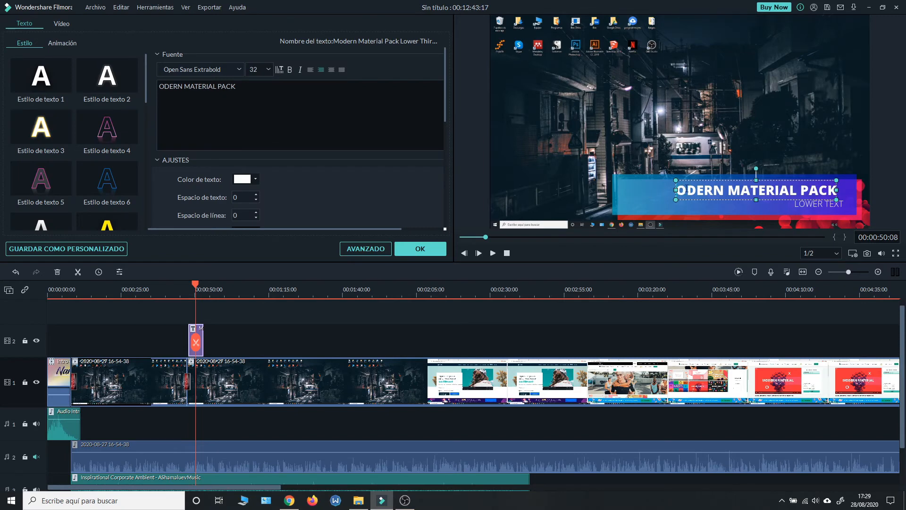
left_click_drag(678, 193, 839, 191)
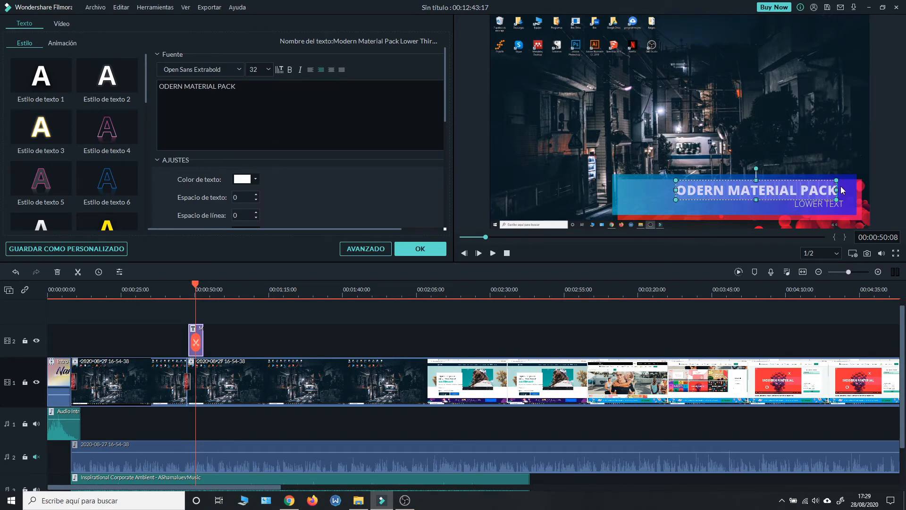
type("Second")
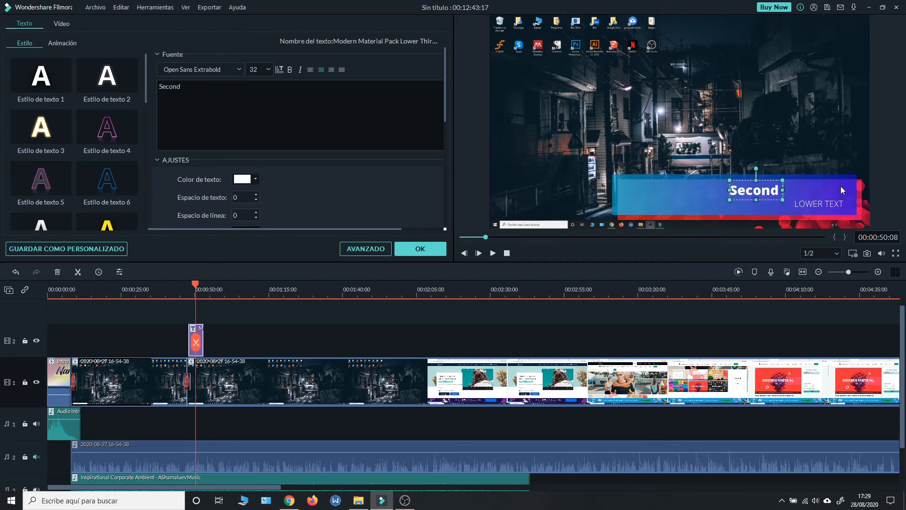
type(" Step")
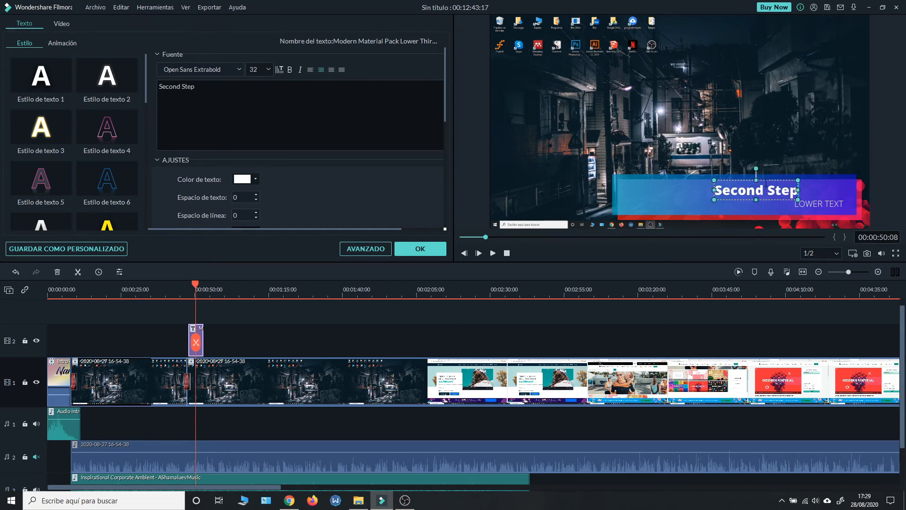
left_click_drag(797, 190, 847, 188)
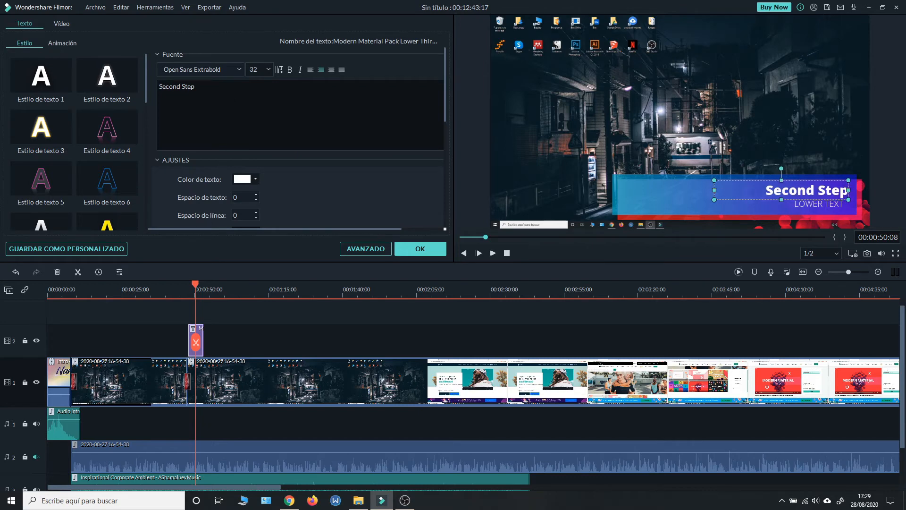
left_click_drag(195, 86, 153, 87)
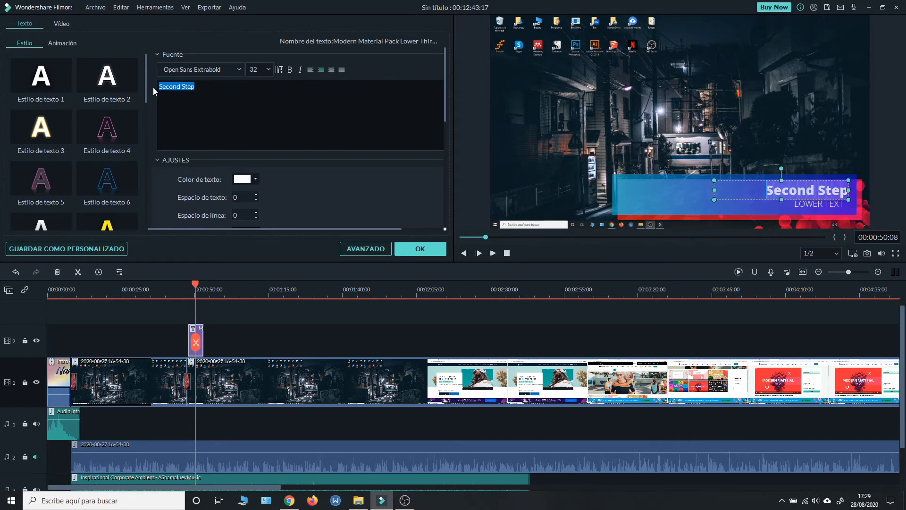
left_click(284, 69)
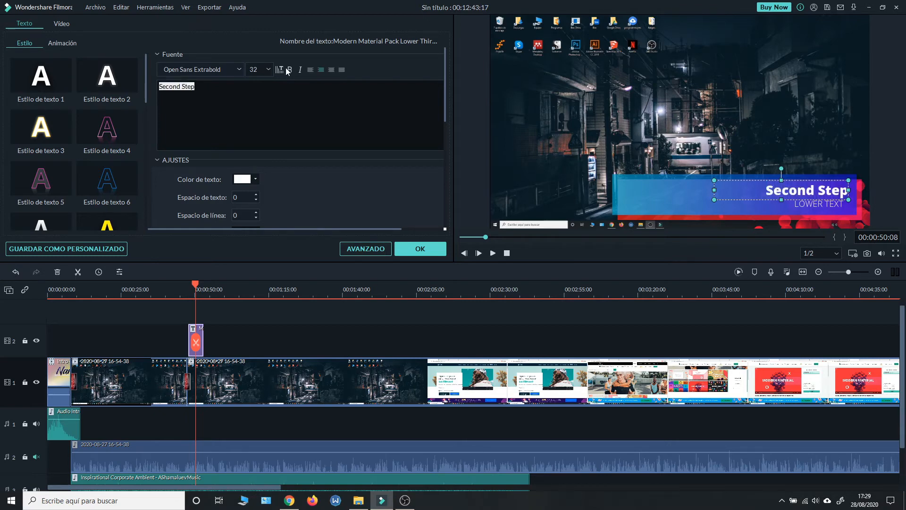
left_click(286, 69)
Step: Replace the Modern Material Pack title's lower text with "Method 1" and preview the finished title on the timeline
left_click(837, 211)
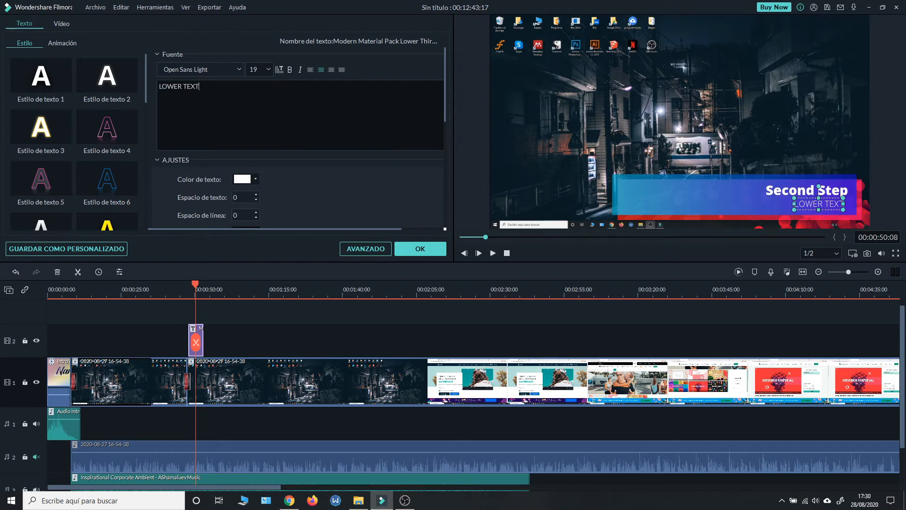
key("ctrl+a")
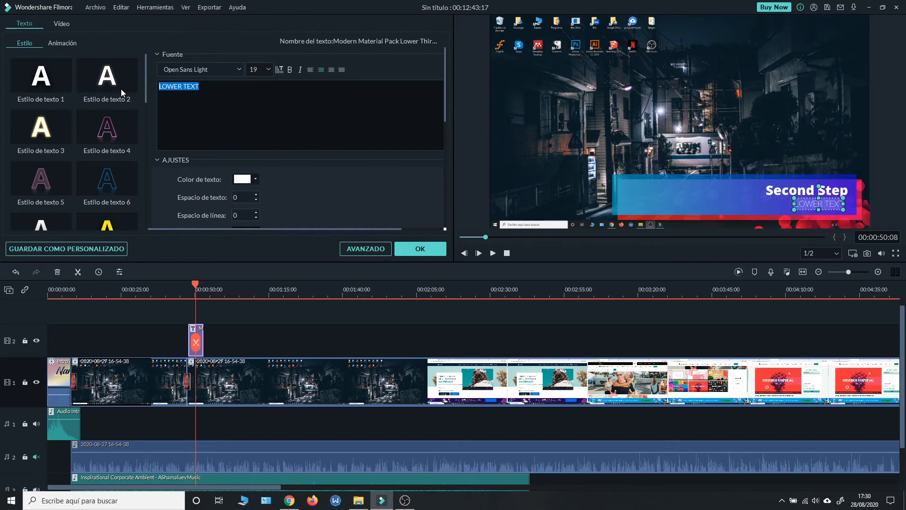
type("Met")
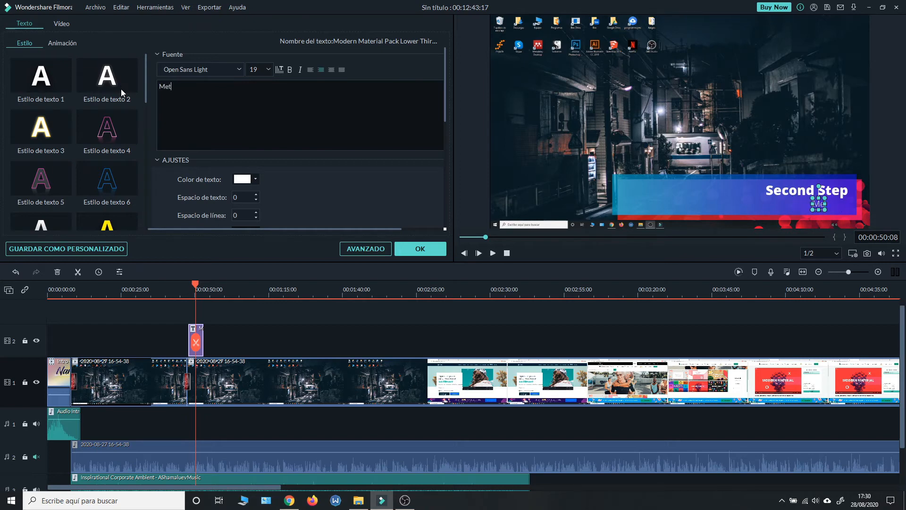
type("hod 1")
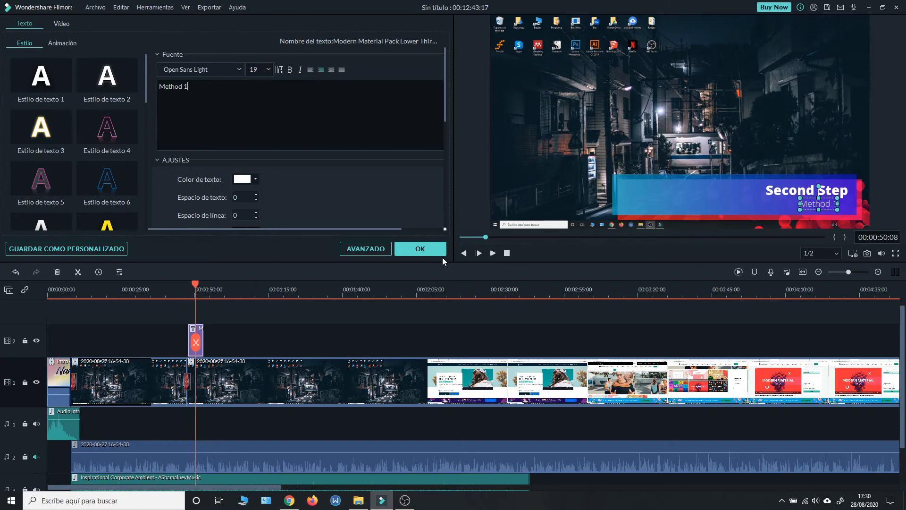
left_click(431, 249)
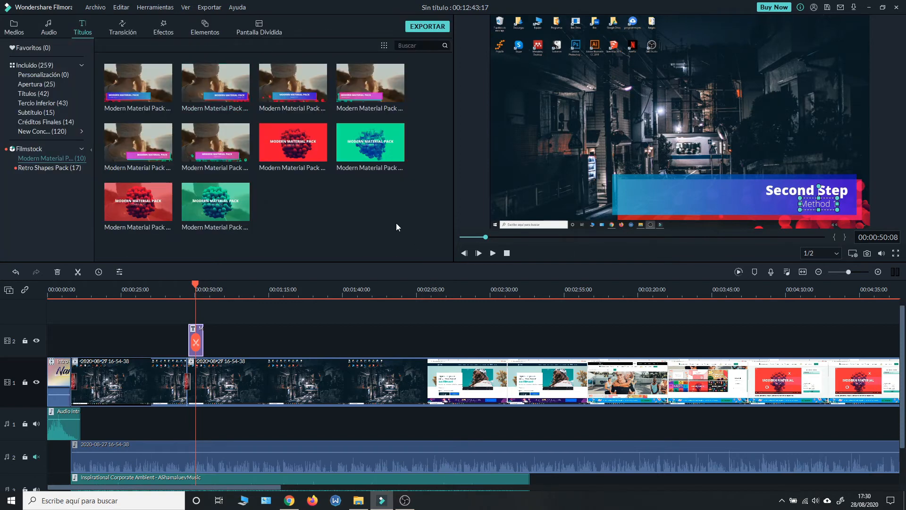
left_click(178, 295)
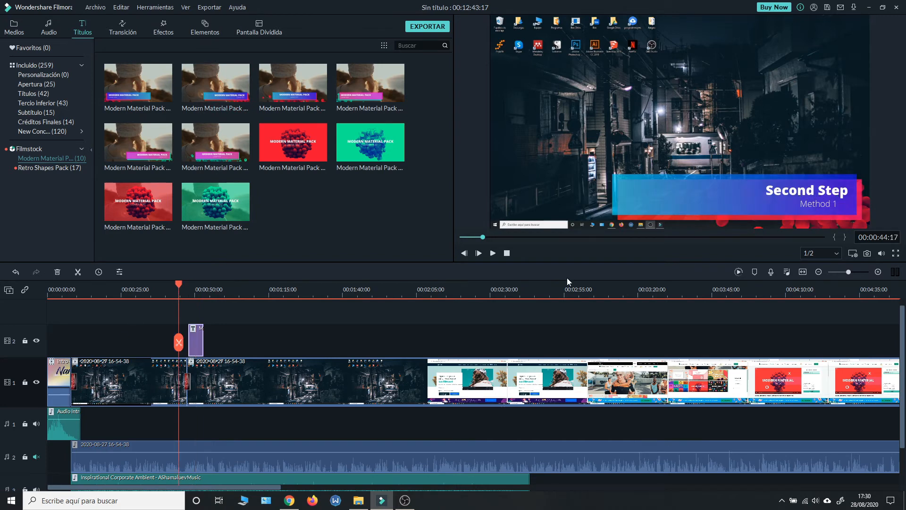
left_click(494, 253)
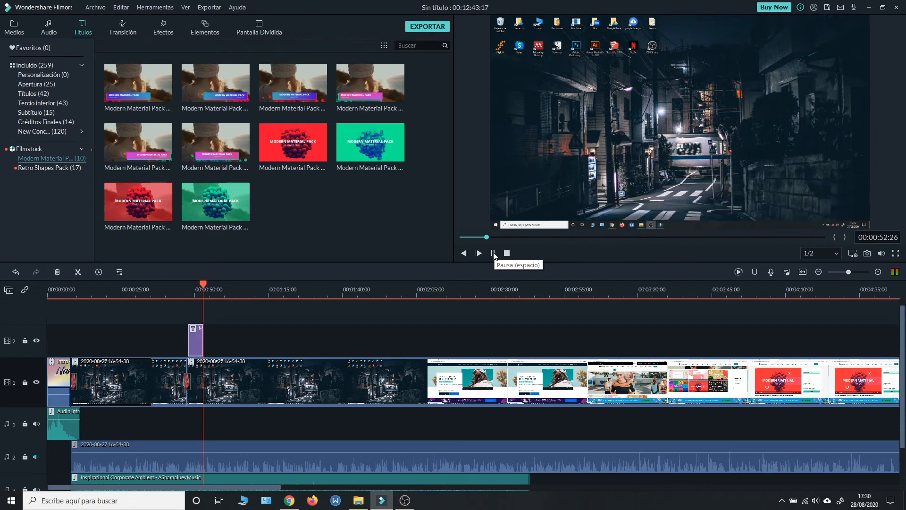
left_click(493, 253)
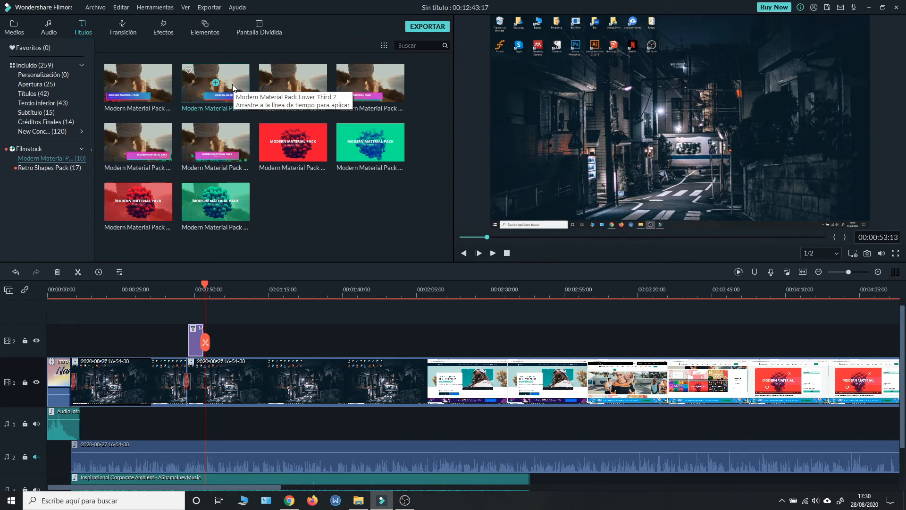
Step: Preview Retro Shapes Pack Lower Third 3 and add it to video track 2 a little after the first lower third
left_click(33, 171)
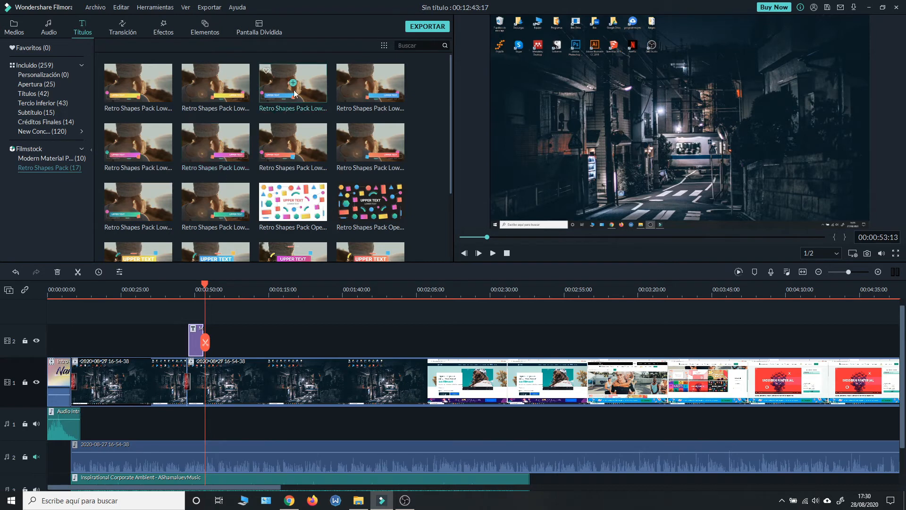
left_click(319, 101)
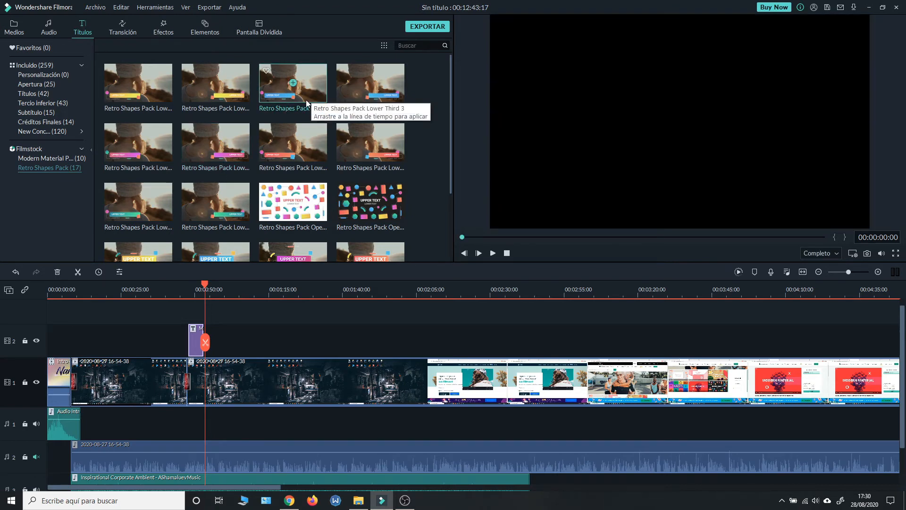
left_click(492, 254)
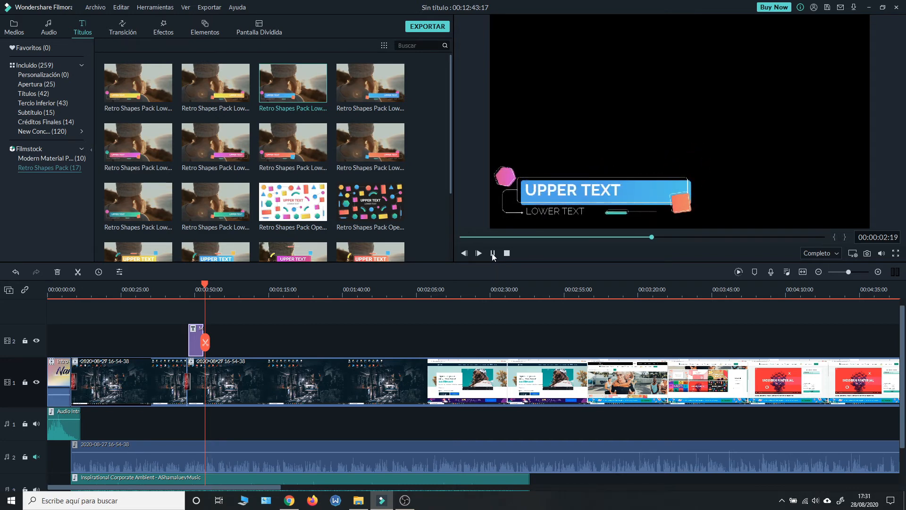
left_click(493, 254)
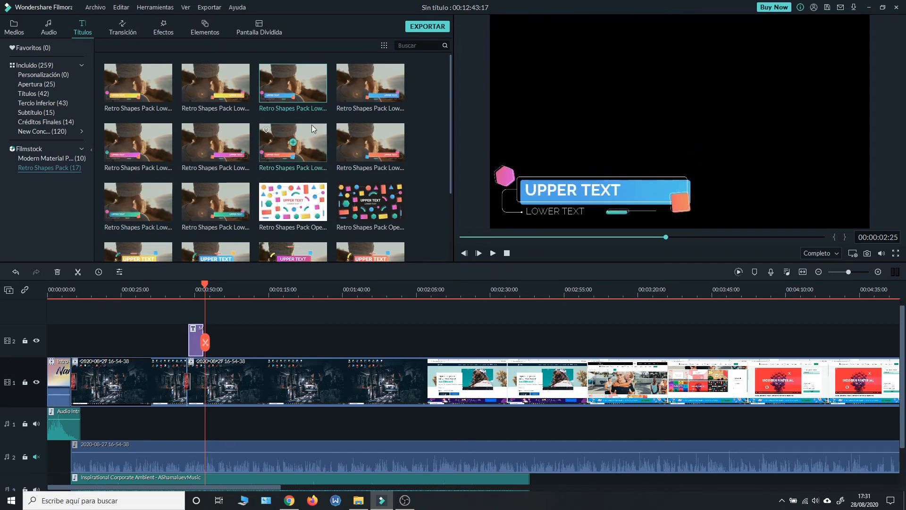
left_click_drag(315, 78, 222, 339)
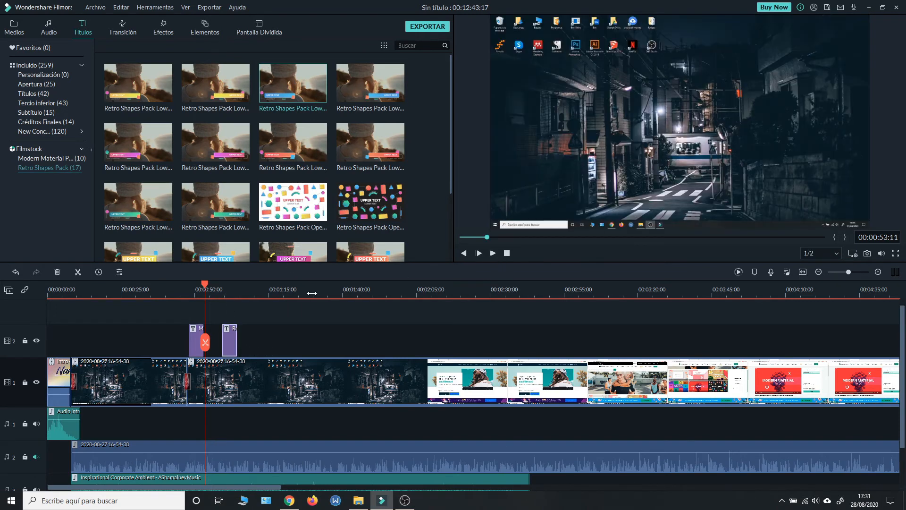
Step: Preview the Retro Shapes title on the timeline and extend its end to about double the clip's duration
left_click(216, 291)
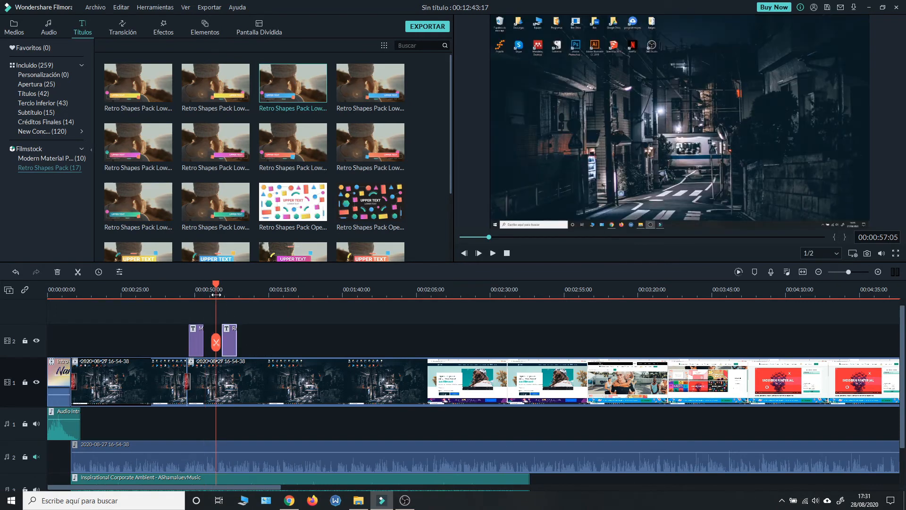
left_click(490, 256)
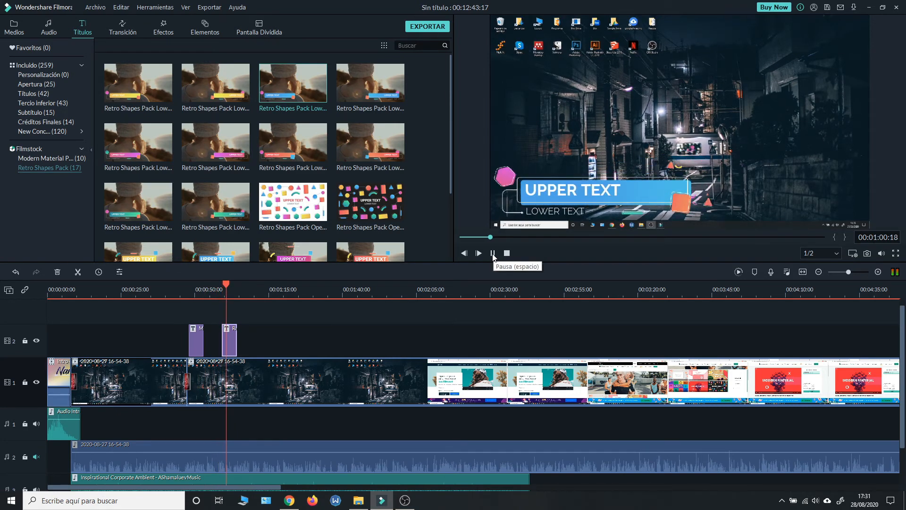
left_click(492, 254)
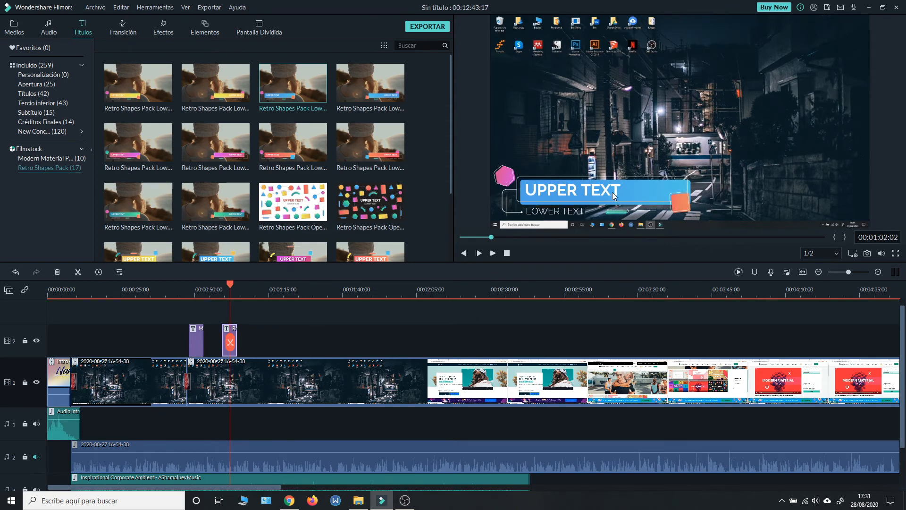
left_click_drag(237, 336, 250, 333)
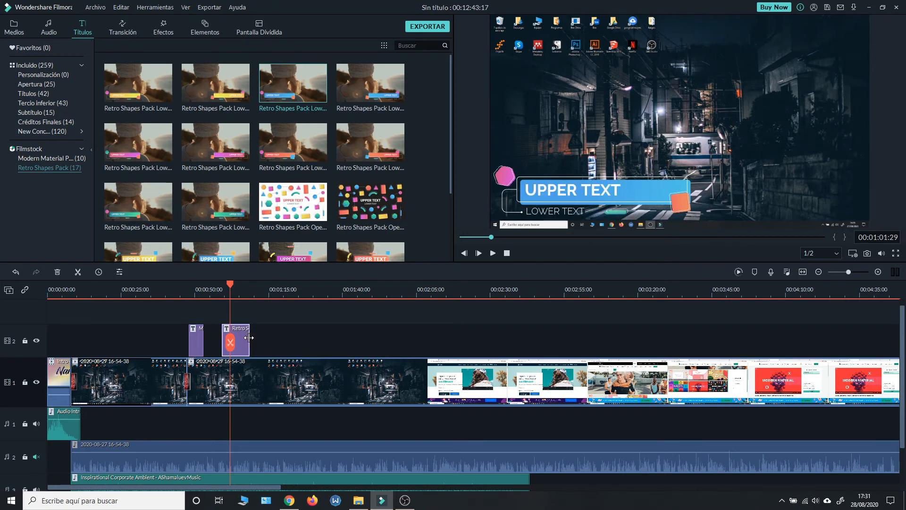
Step: Try text style 4 on the Retro Shapes title's upper text, and apply text style 14 instead
left_click(119, 272)
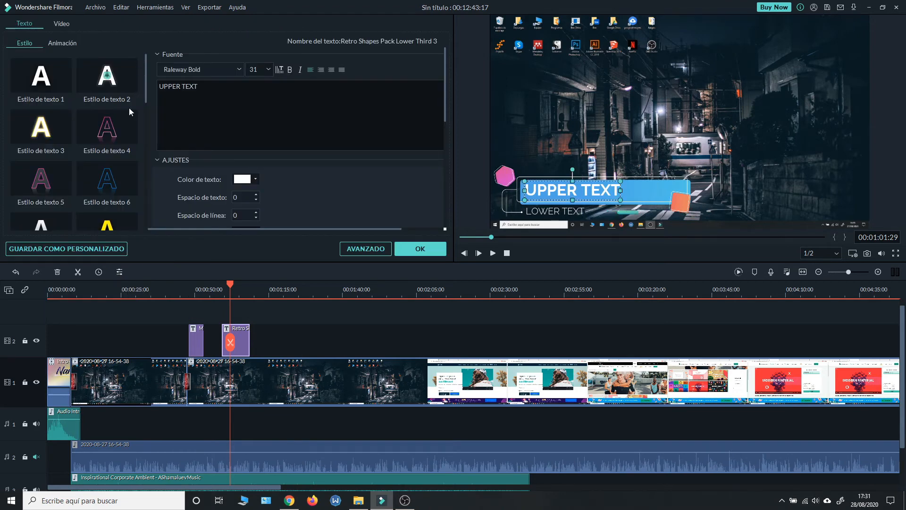
scroll(231, 141, "down", 8)
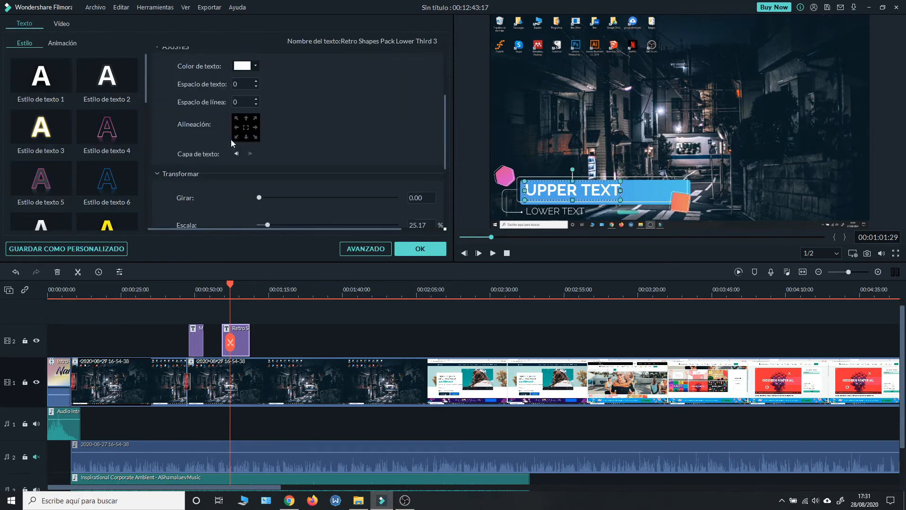
scroll(231, 140, "up", 8)
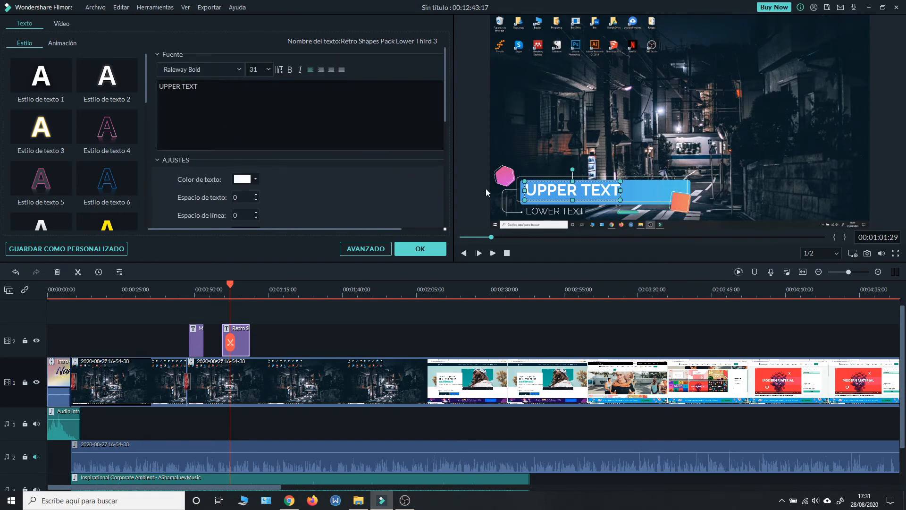
scroll(87, 84, "down", 5)
scroll(87, 84, "up", 5)
left_click(98, 138)
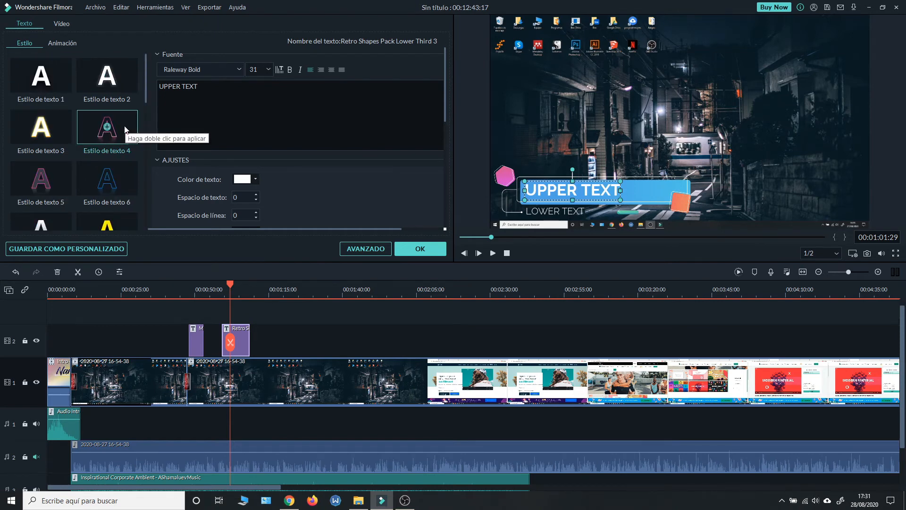
double_click(123, 126)
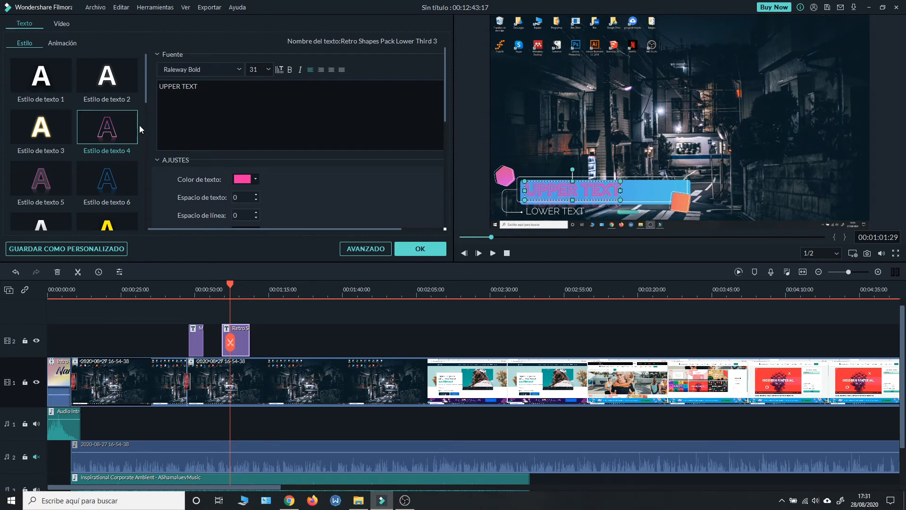
scroll(95, 140, "down", 3)
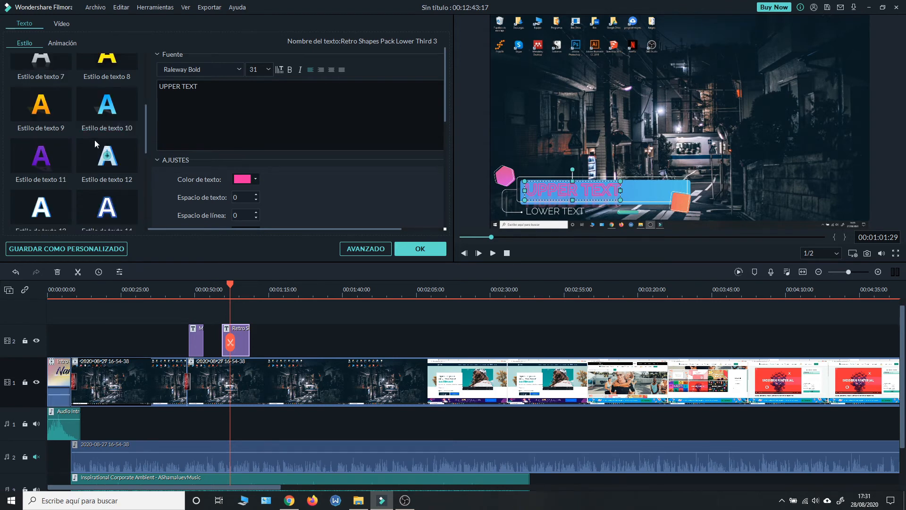
double_click(98, 209)
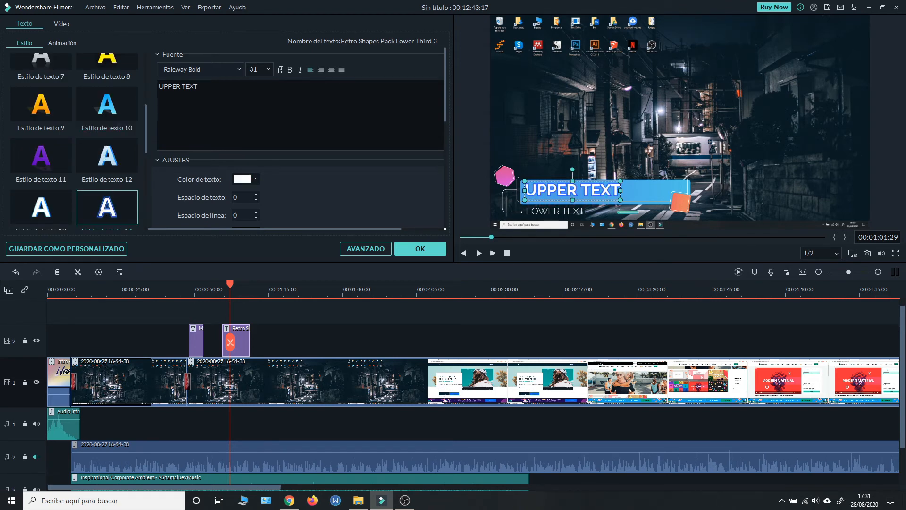
scroll(125, 136, "up", 3)
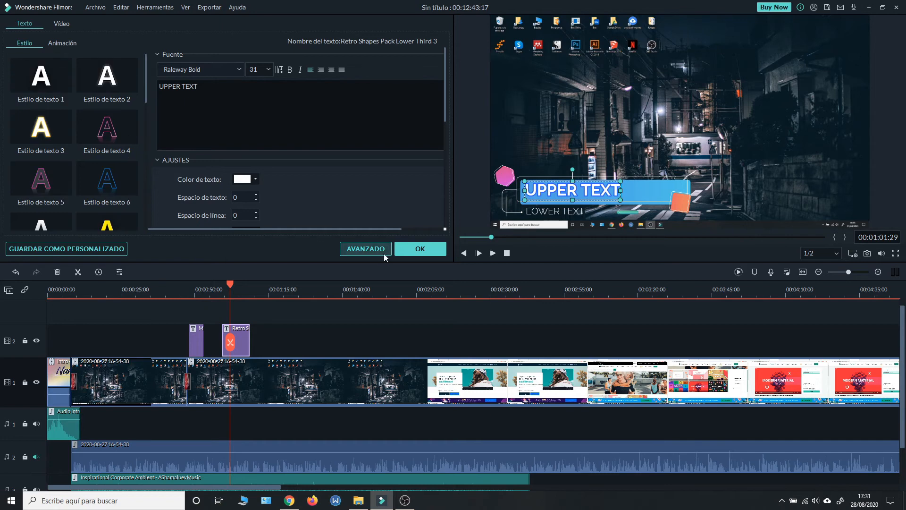
left_click(412, 250)
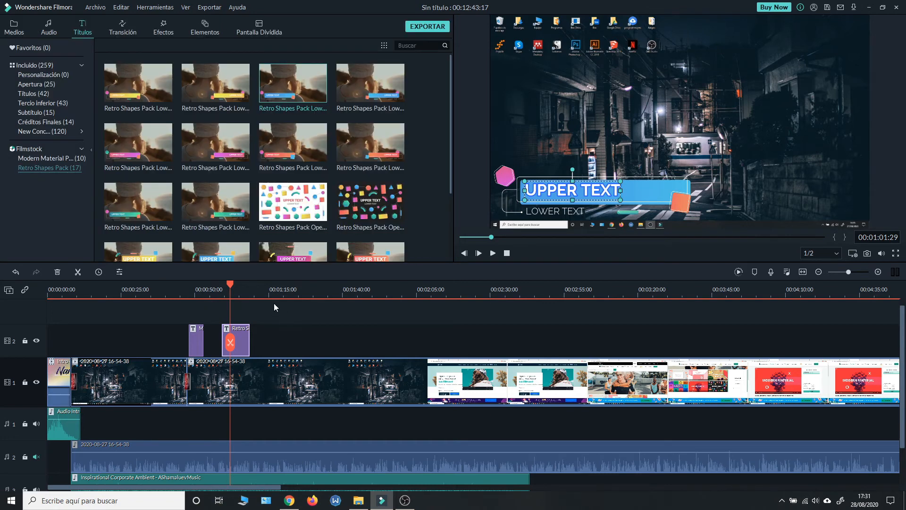
Step: Launch the PC screen recorder from the project media and minimize the File Explorer window covering it
left_click_drag(424, 290, 462, 290)
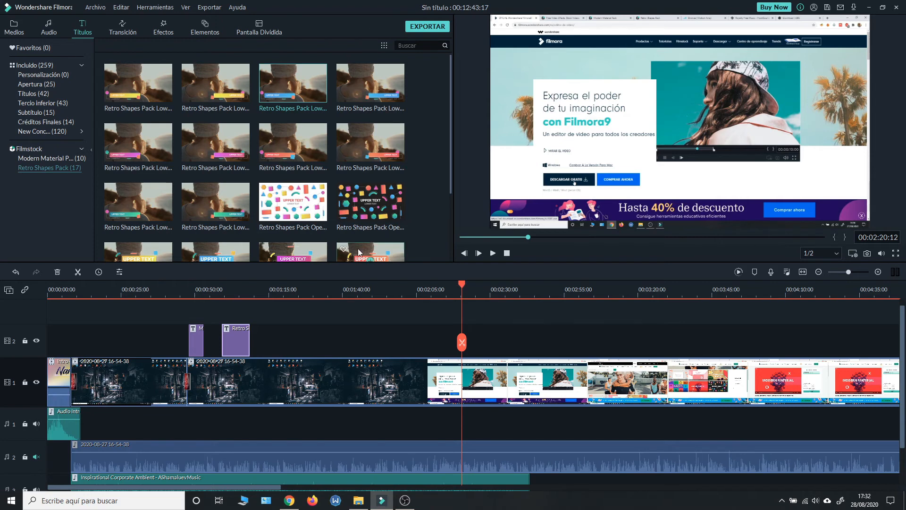
left_click(18, 33)
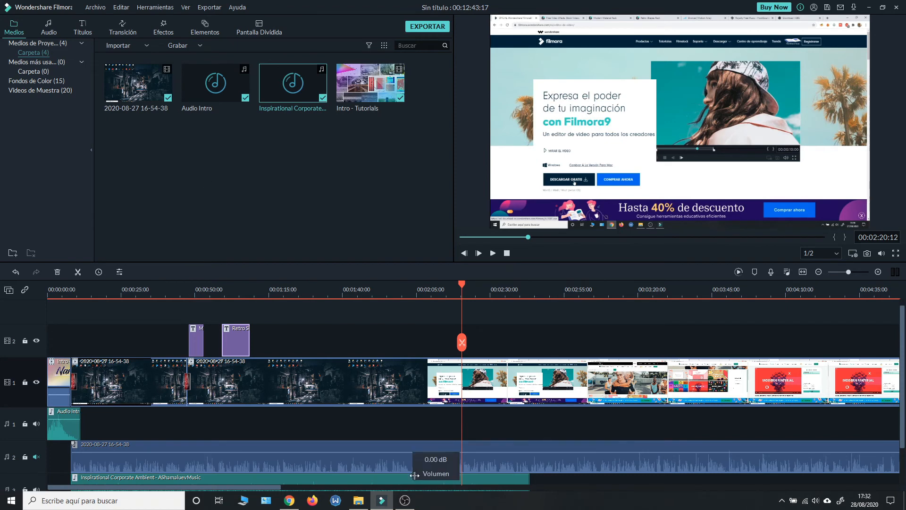
mouse_move(405, 506)
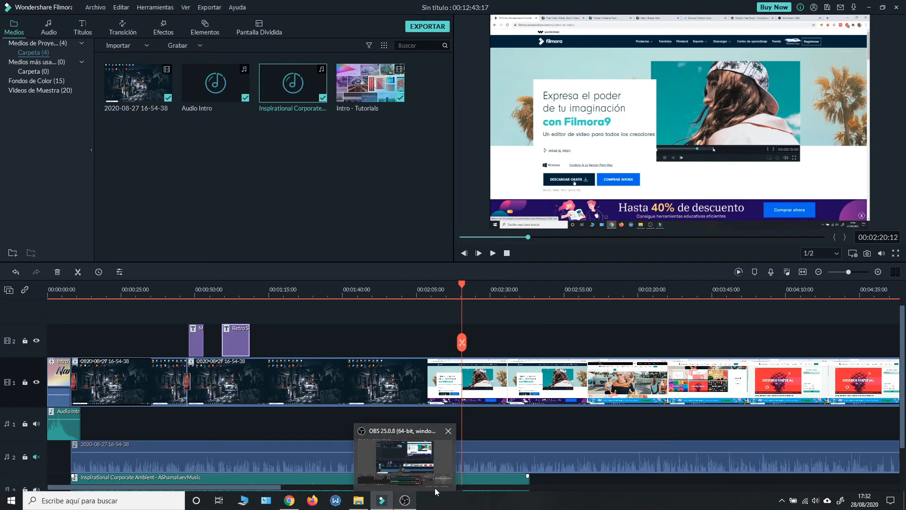
mouse_move(435, 488)
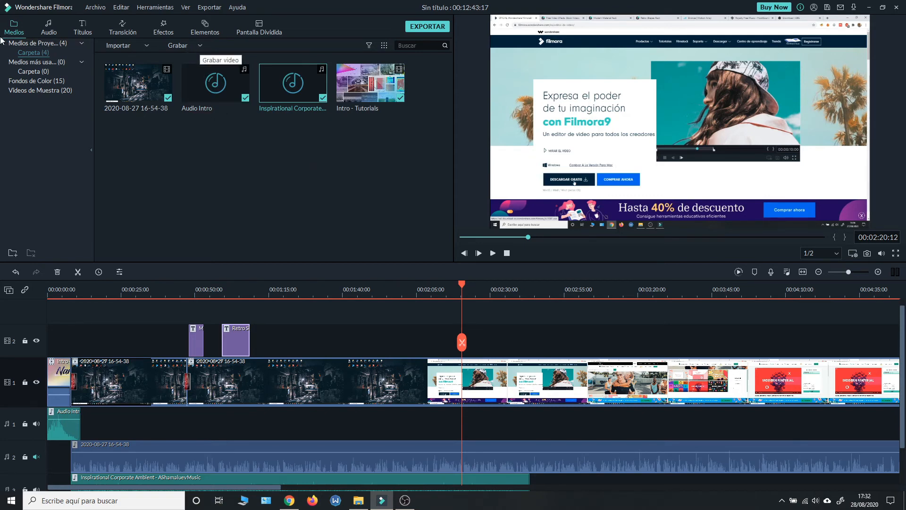
left_click(197, 47)
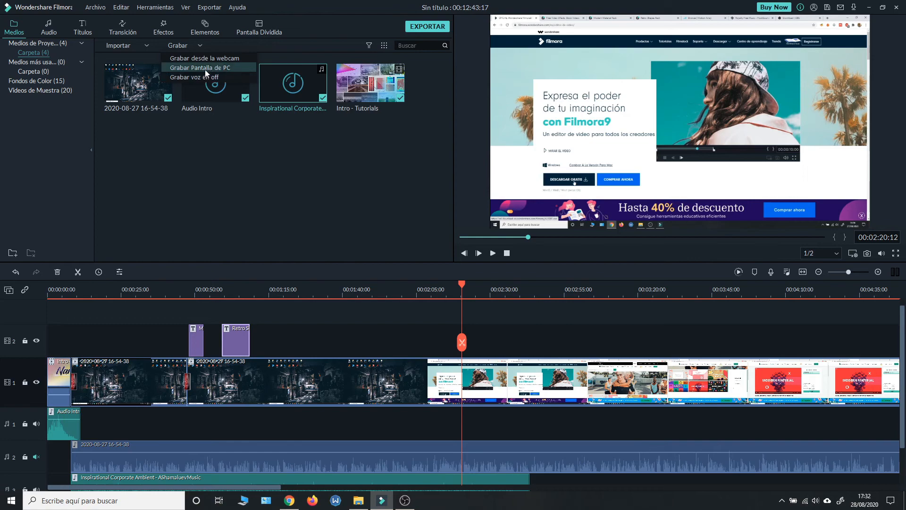
left_click(205, 70)
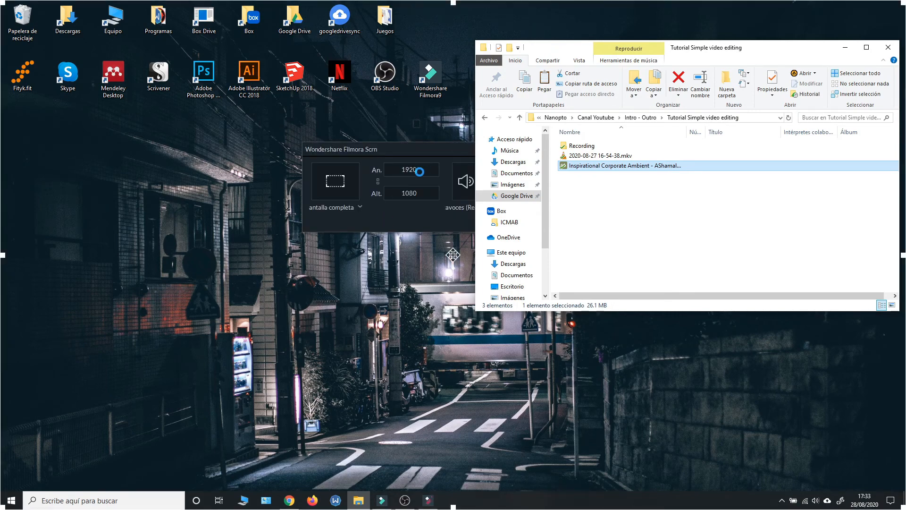
left_click(844, 47)
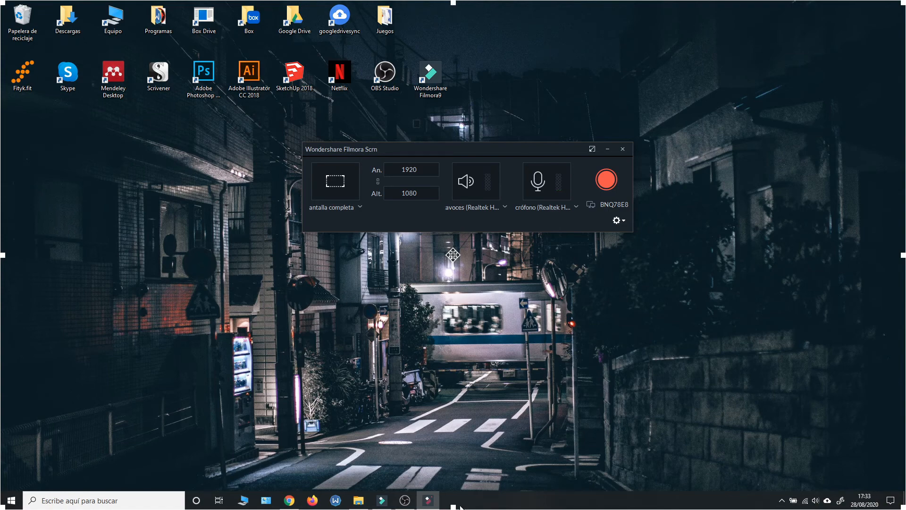
Step: Shrink the recording area to 1920 × 1042 so it leaves out the taskbar, and open the recorder's settings
left_click_drag(452, 505, 462, 488)
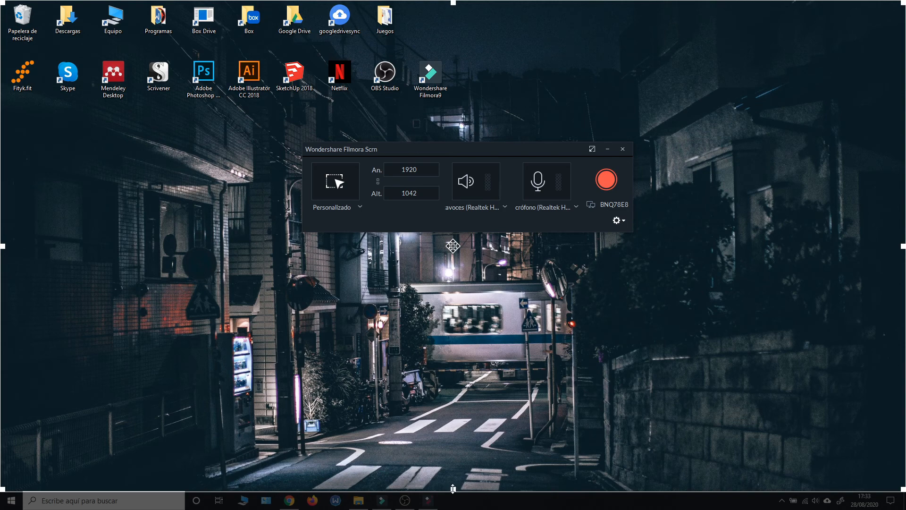
left_click_drag(453, 490, 453, 488)
left_click(617, 221)
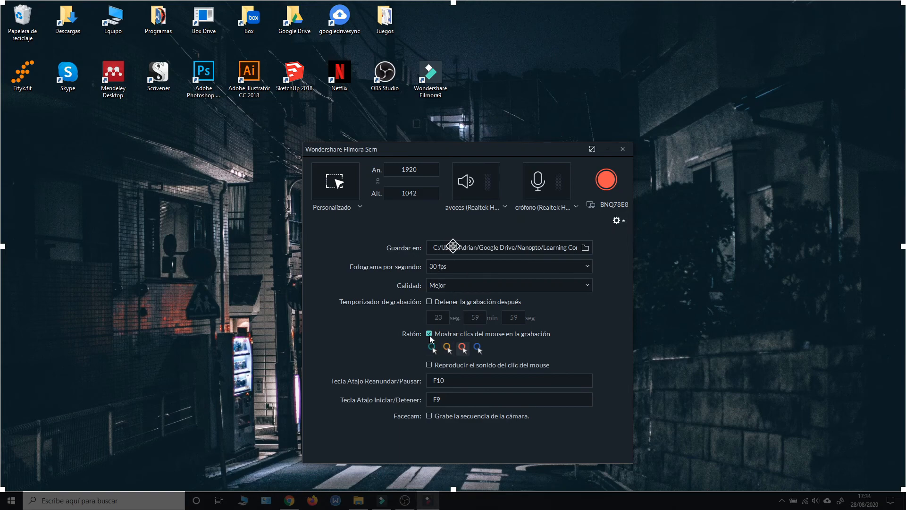
Step: Collapse the recorder's settings, record a screen clip of about 5 seconds, and stop the recording
left_click(619, 220)
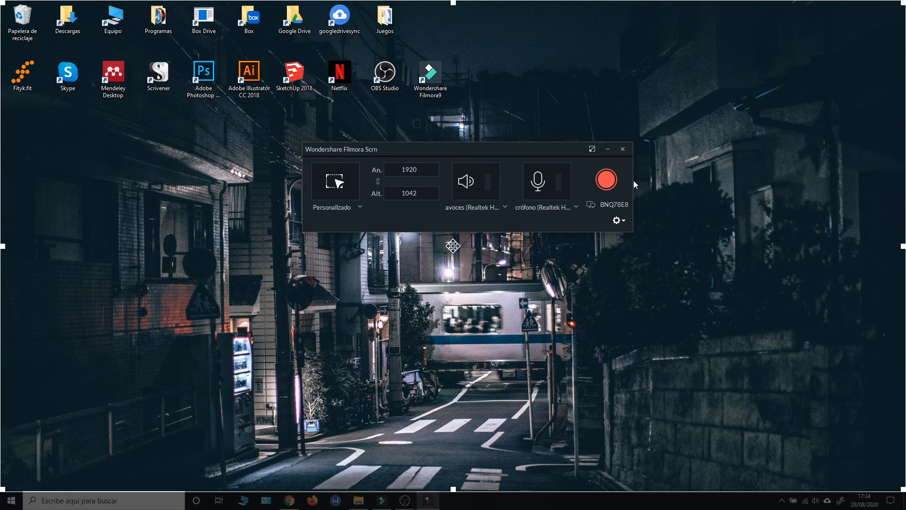
left_click(607, 180)
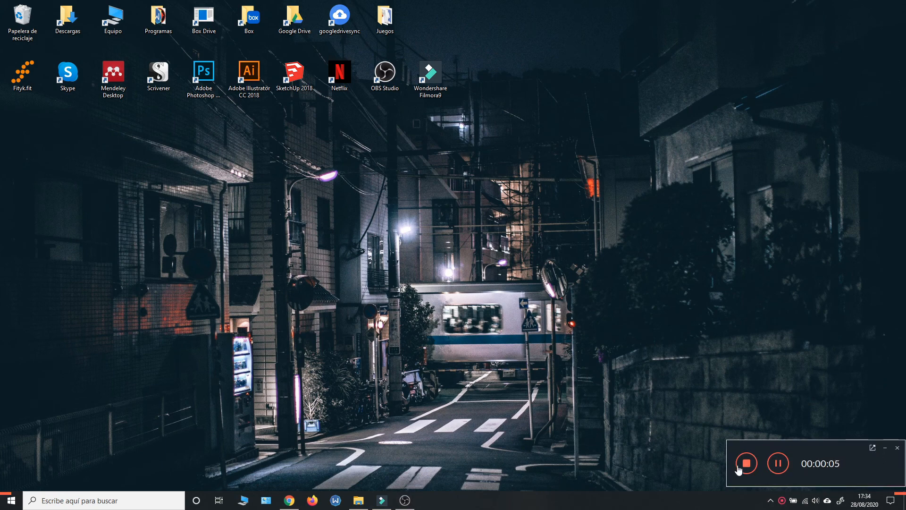
left_click(745, 463)
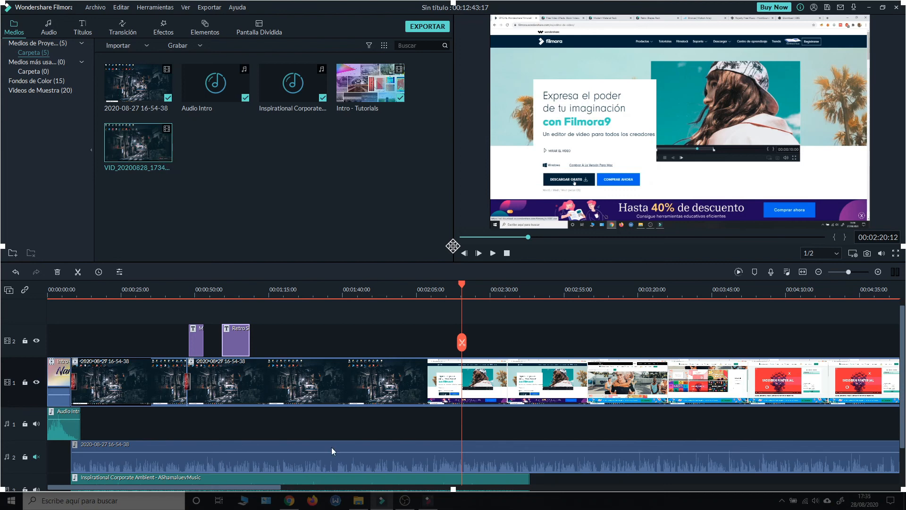
Step: Close the screen recorder window and return to the video project
left_click_drag(512, 296, 272, 303)
left_click_drag(451, 299, 239, 304)
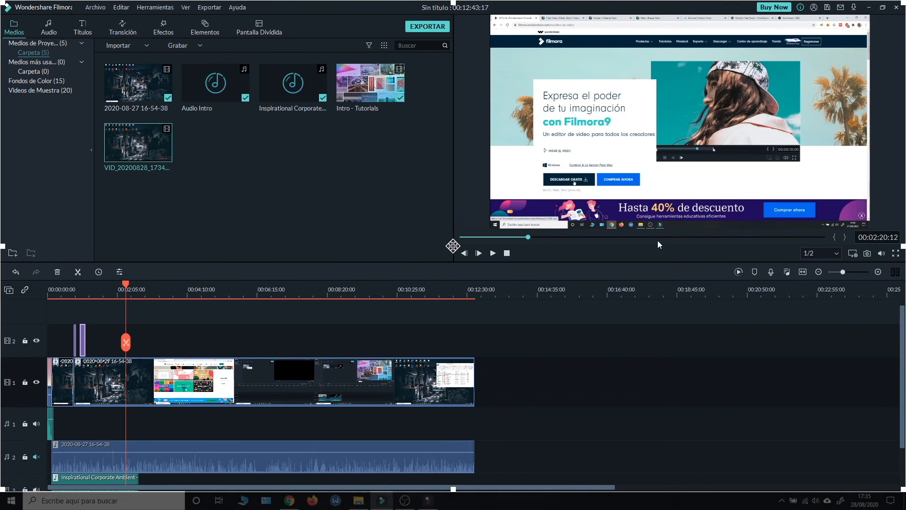
left_click(433, 500)
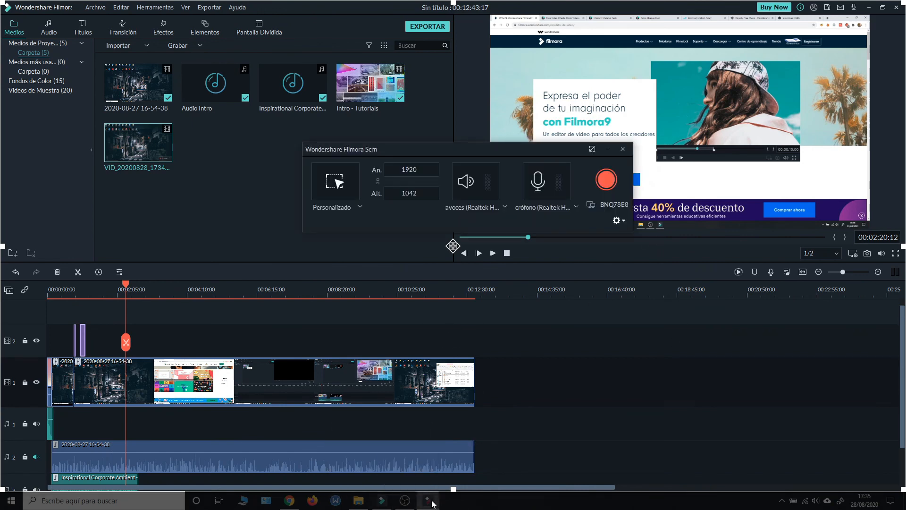
left_click(624, 149)
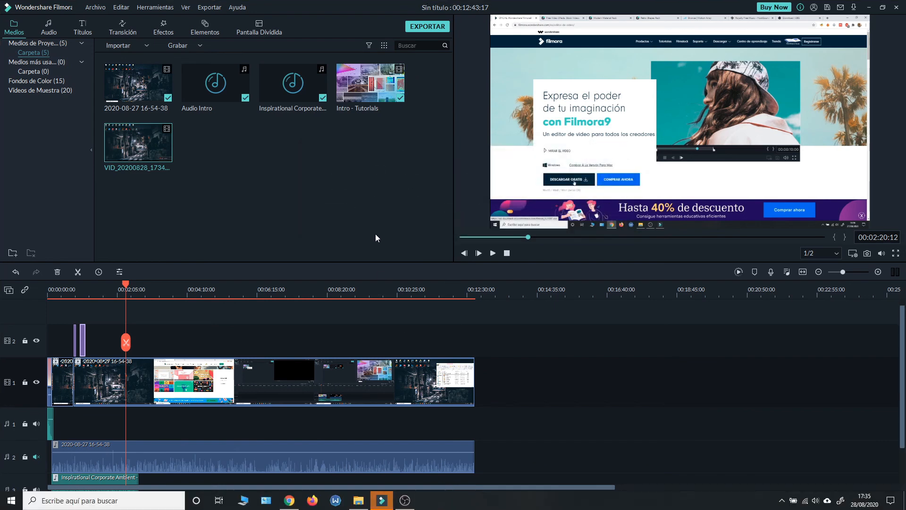
left_click(339, 206)
left_click(382, 500)
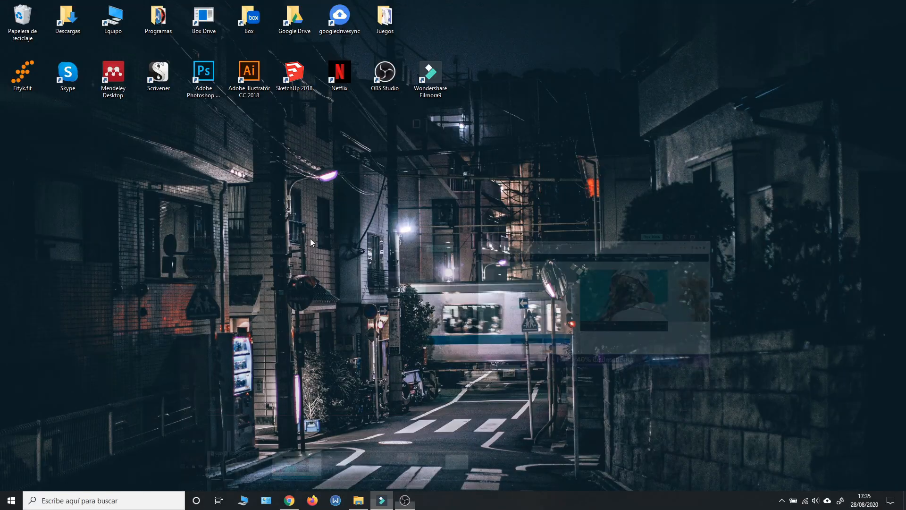
left_click(381, 500)
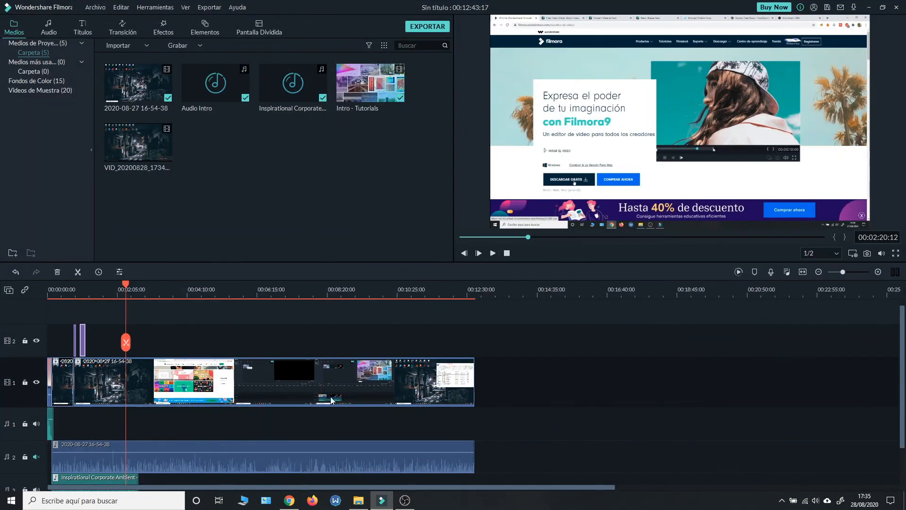
Step: Import "Outro - No transition.mp4" from the Intro - Outro folder and place it directly after the screen recording on video track 1
left_click(358, 501)
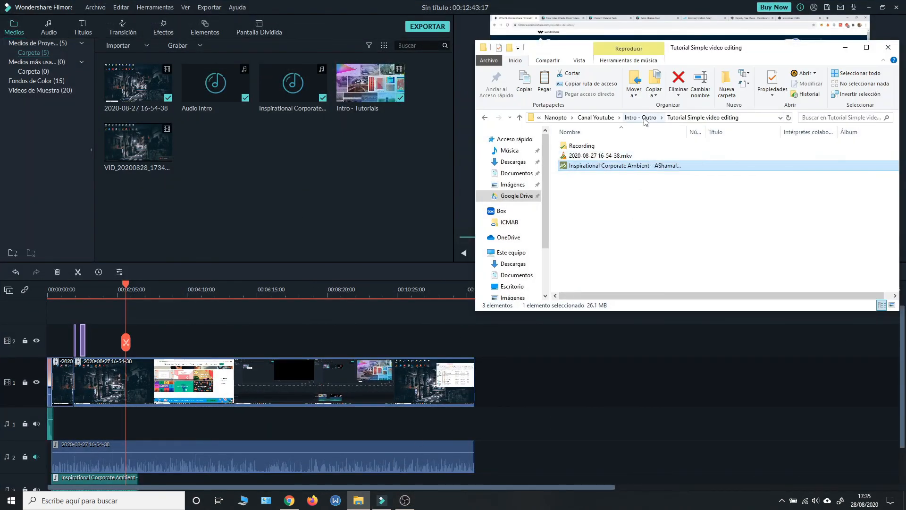
key("alt+Up")
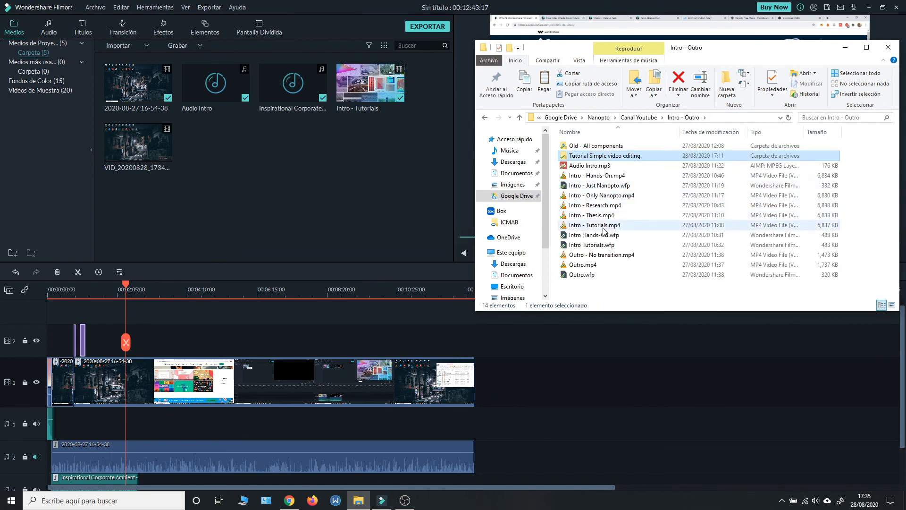
left_click_drag(607, 260, 321, 187)
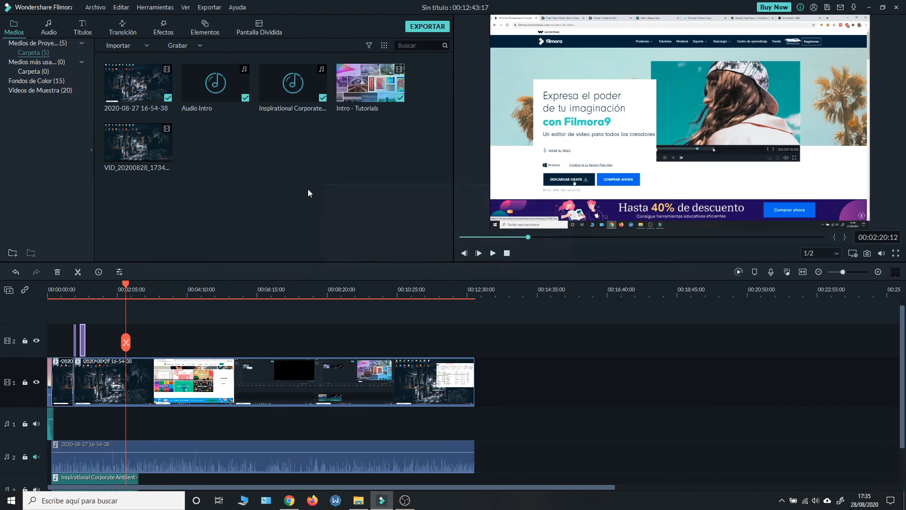
left_click_drag(211, 158, 478, 382)
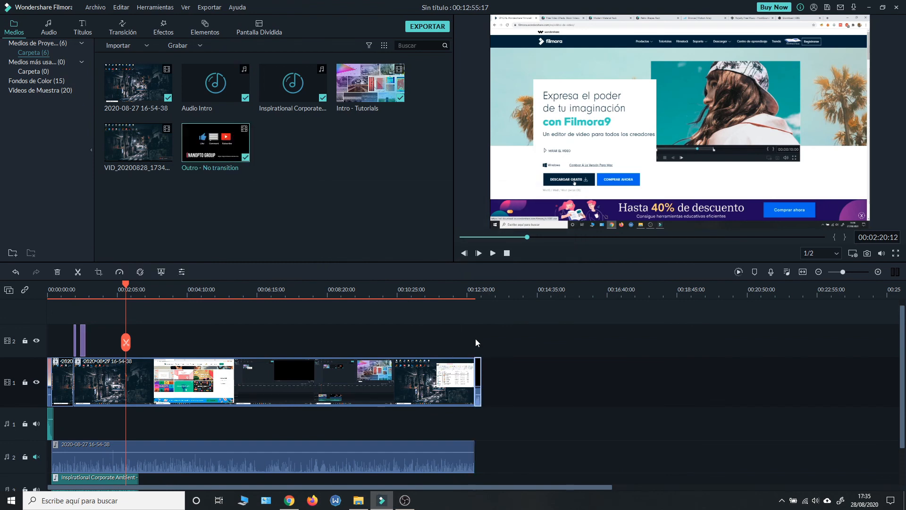
Step: Add a Modern Material Pack transition at the cut between the screen recording and the outro clip
left_click(121, 30)
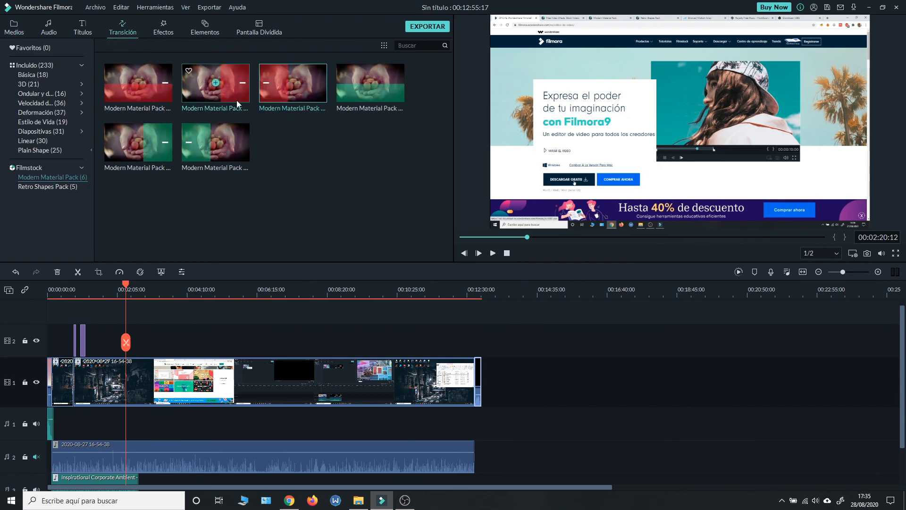
left_click_drag(446, 334, 473, 384)
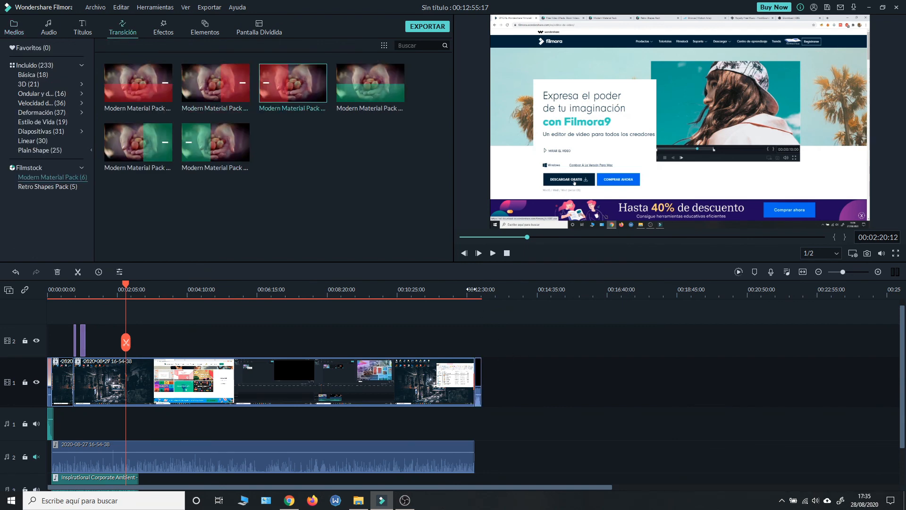
Step: Play back the end of the timeline from just before the outro to check its transition and opening
scroll(388, 469, "up", 5)
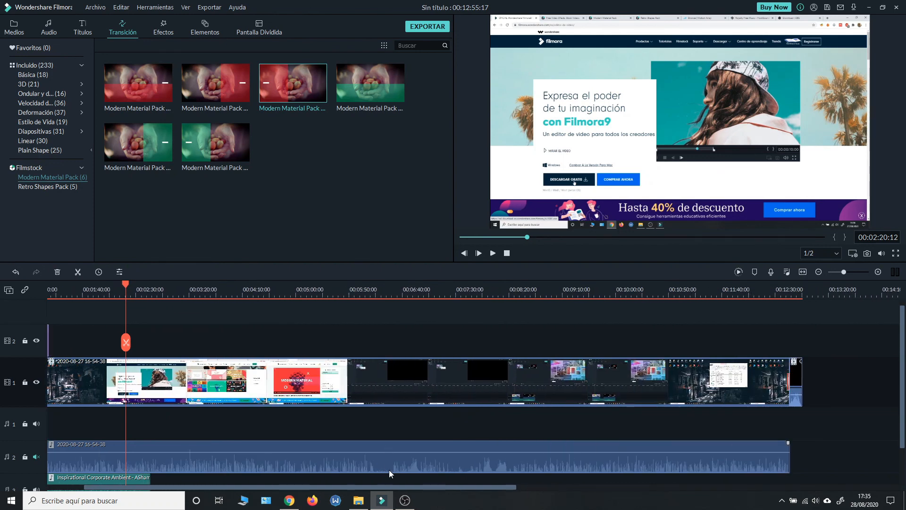
left_click_drag(378, 484, 538, 486)
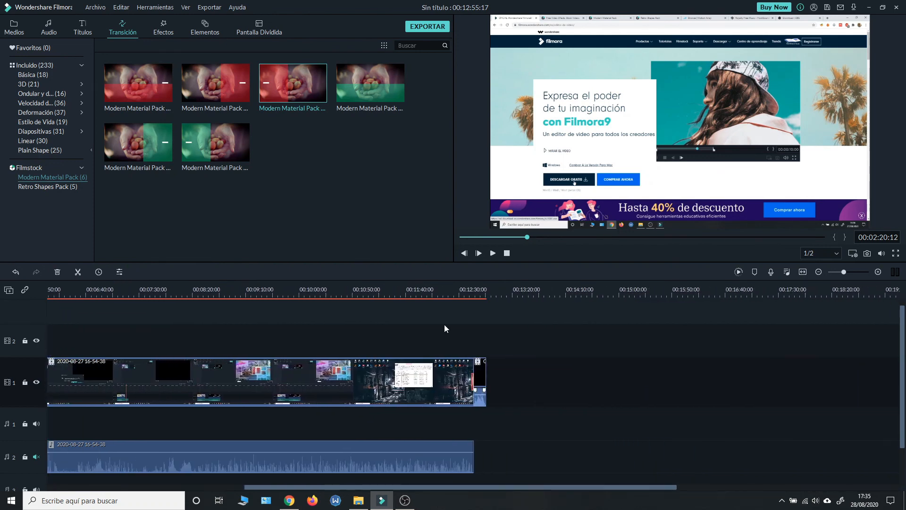
left_click(475, 289)
scroll(475, 289, "down", 6)
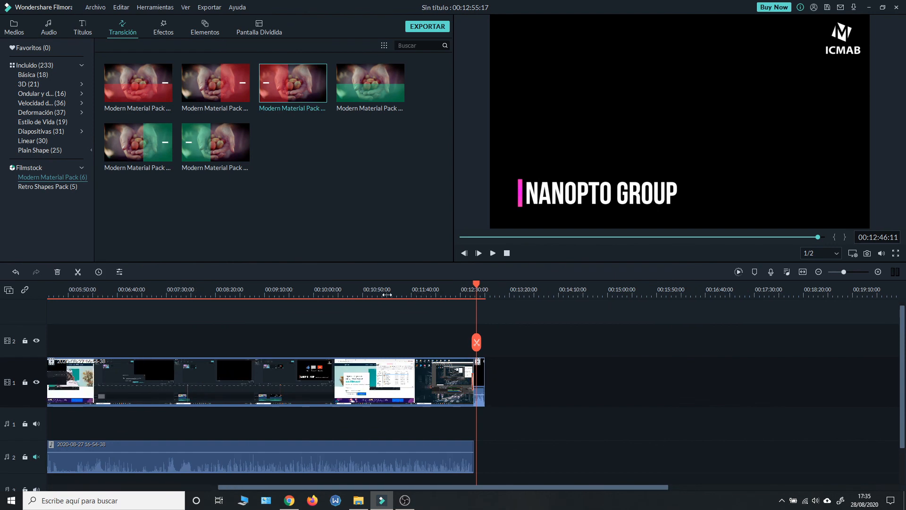
scroll(343, 291, "up", 5)
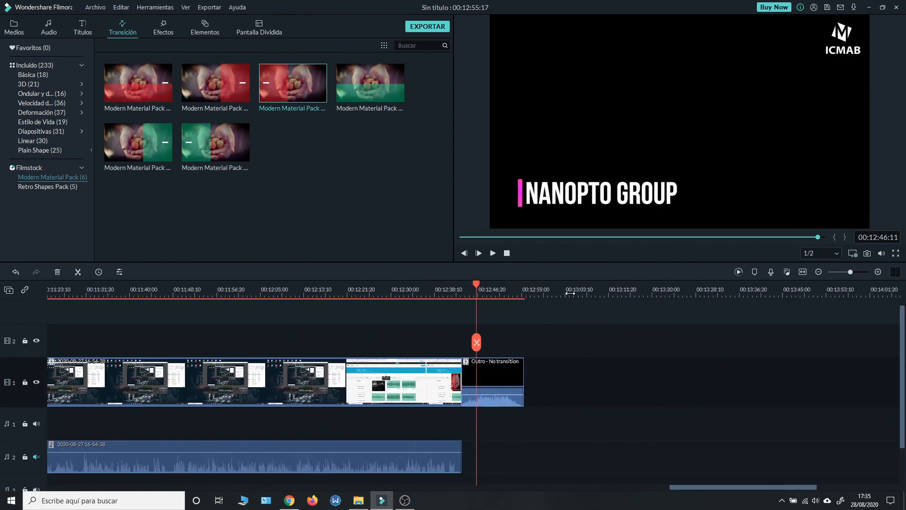
scroll(613, 291, "up", 3)
left_click(387, 289)
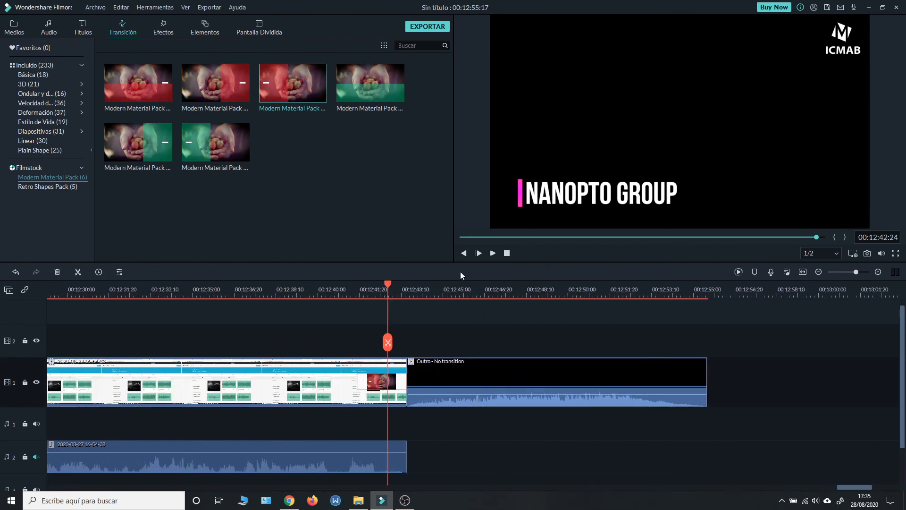
left_click(493, 254)
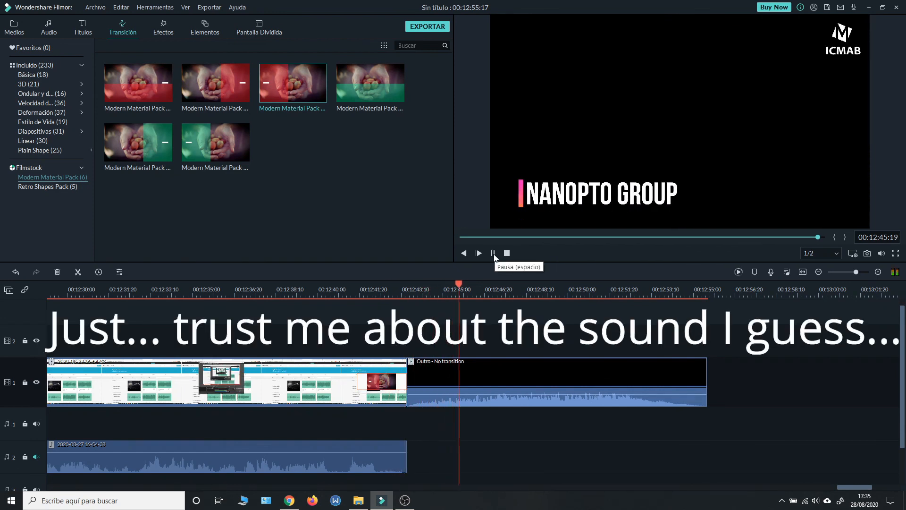
left_click(493, 254)
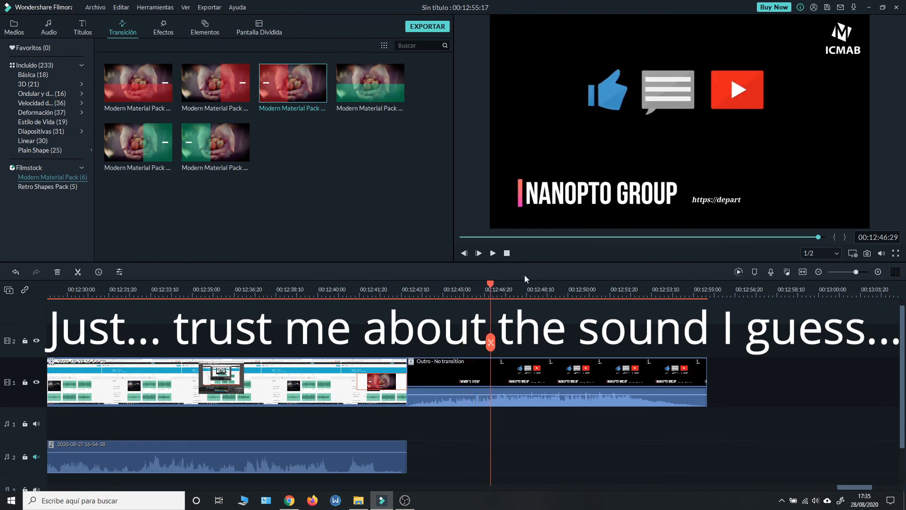
scroll(519, 292, "down", 6)
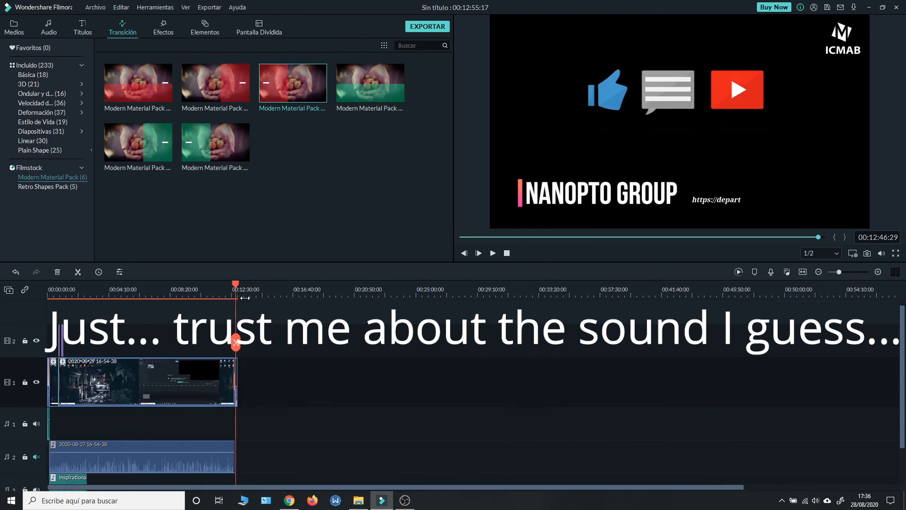